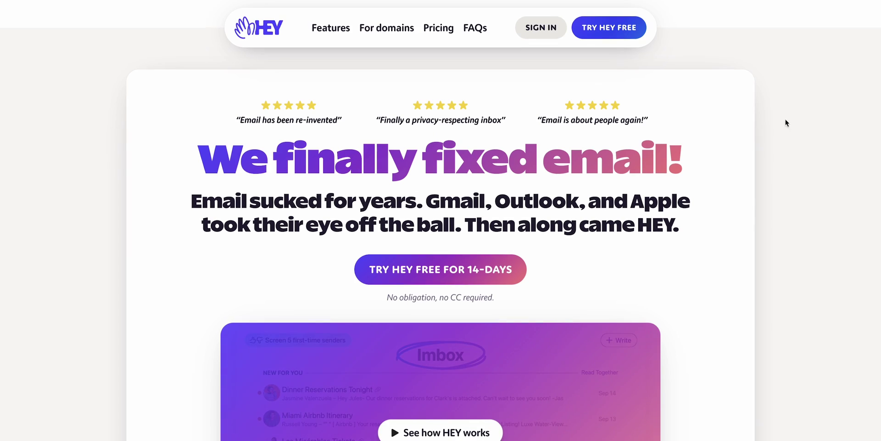
Step: Scroll the HEY homepage down past the testimonials to The Screener section
scroll(783, 131, down, 10)
scroll(660, 237, down, 15)
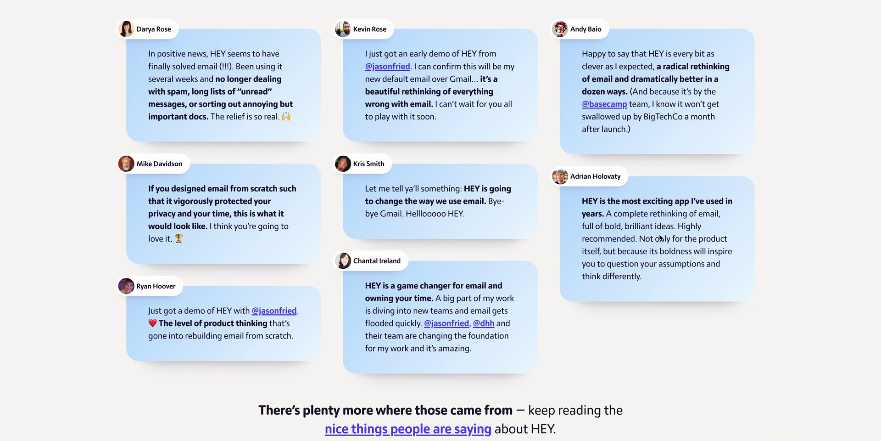
scroll(660, 236, down, 1)
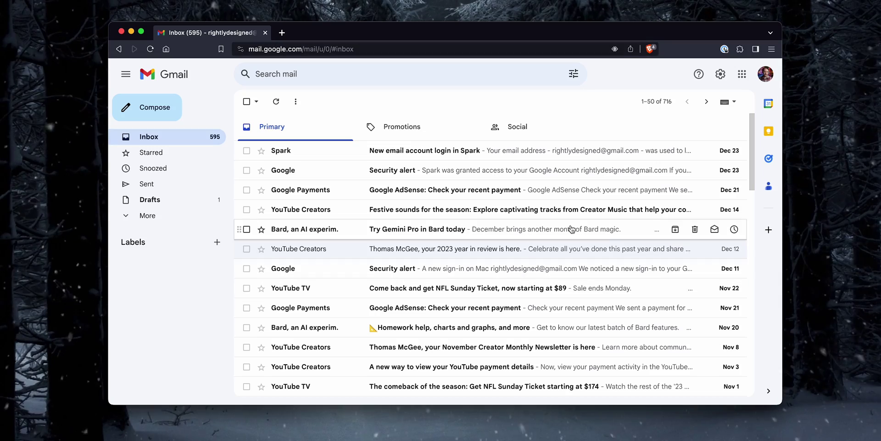
Step: Browse the Gmail inbox's Social and Promotions categories, then return to Primary
scroll(600, 232, down, 10)
scroll(597, 239, up, 10)
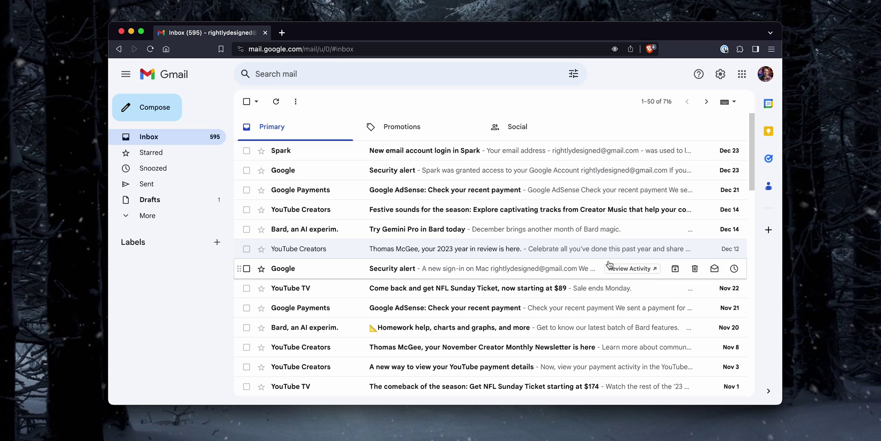
scroll(608, 265, down, 1)
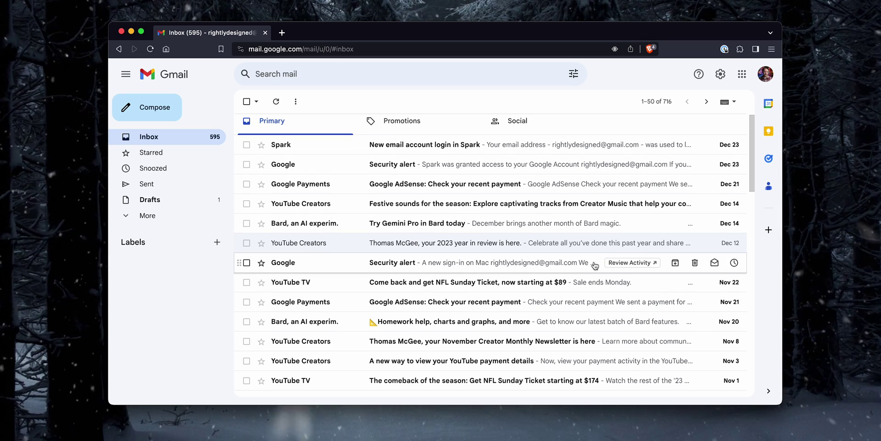
scroll(566, 268, down, 10)
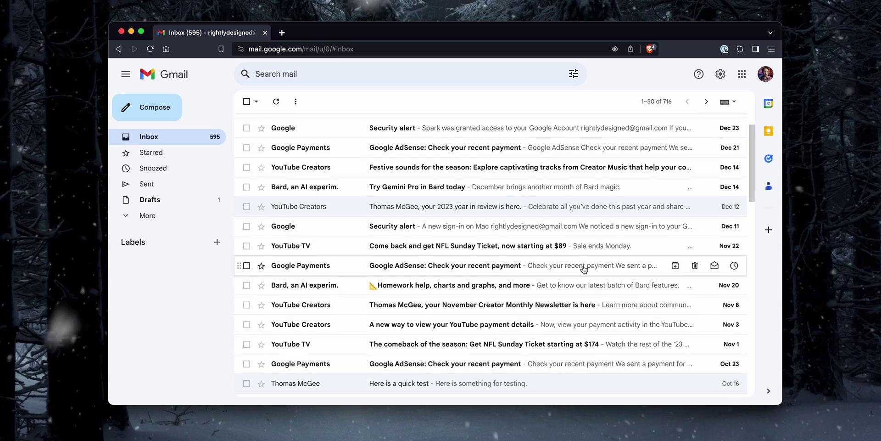
scroll(584, 268, down, 2)
scroll(551, 257, up, 15)
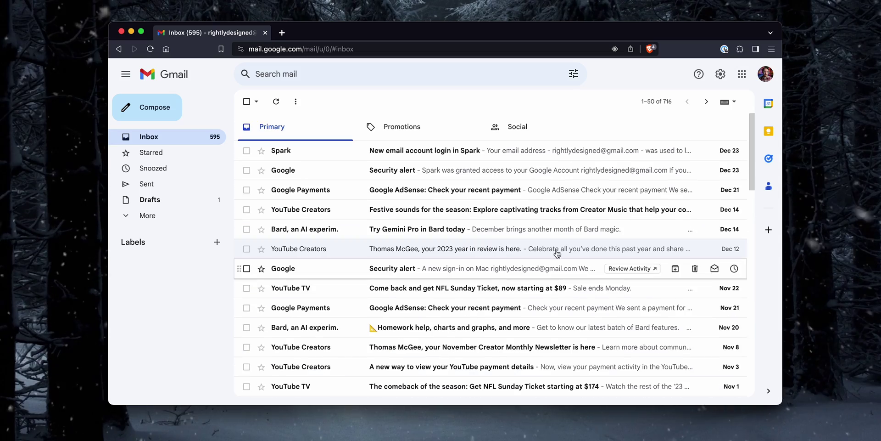
click(513, 128)
click(442, 133)
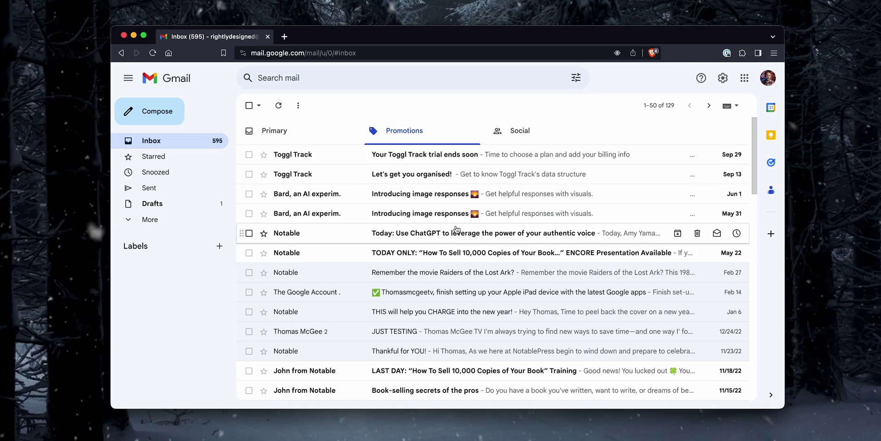
click(287, 130)
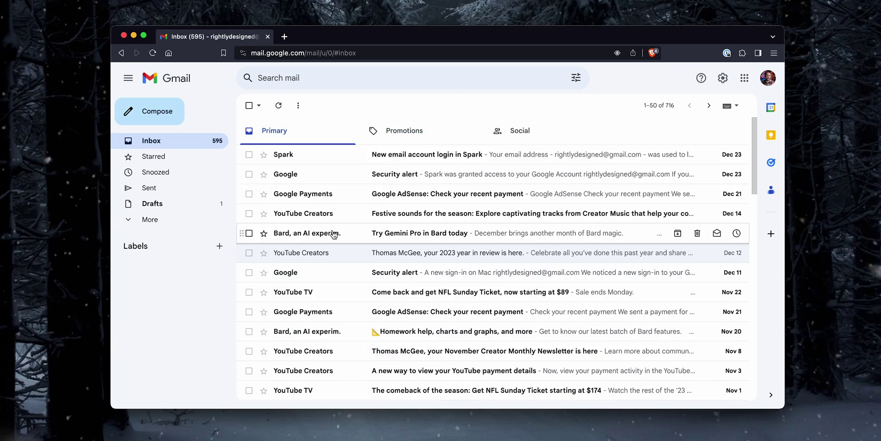
scroll(566, 321, down, 10)
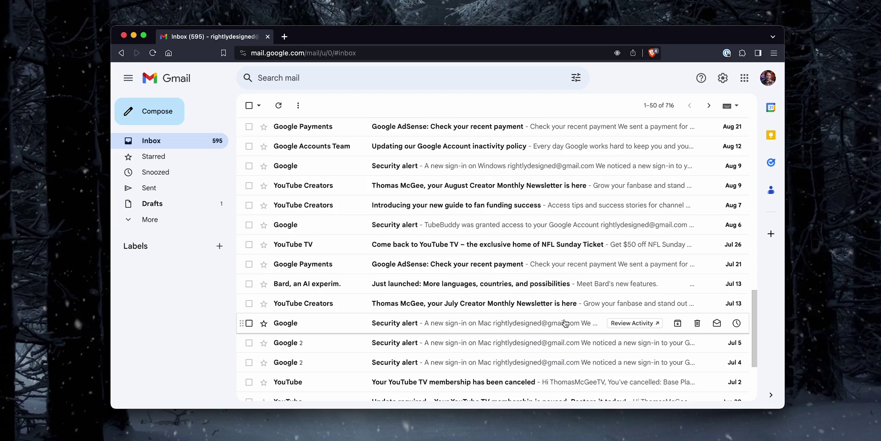
scroll(565, 322, up, 15)
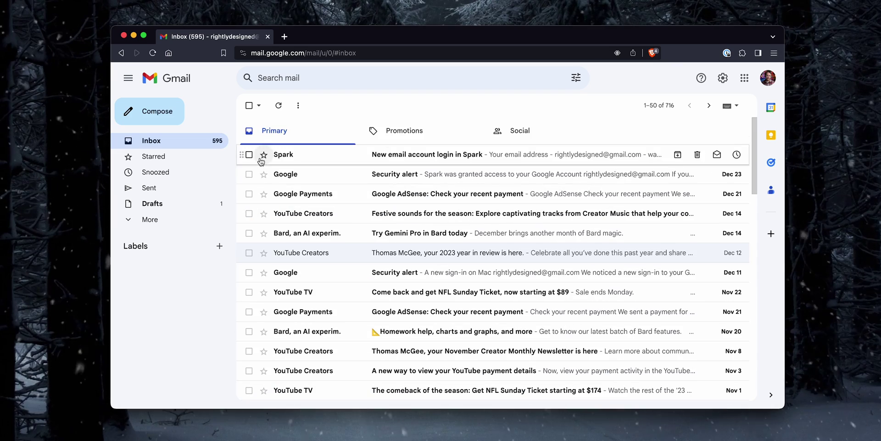
Step: Select all conversations, check the selection options, then deselect them again
click(249, 105)
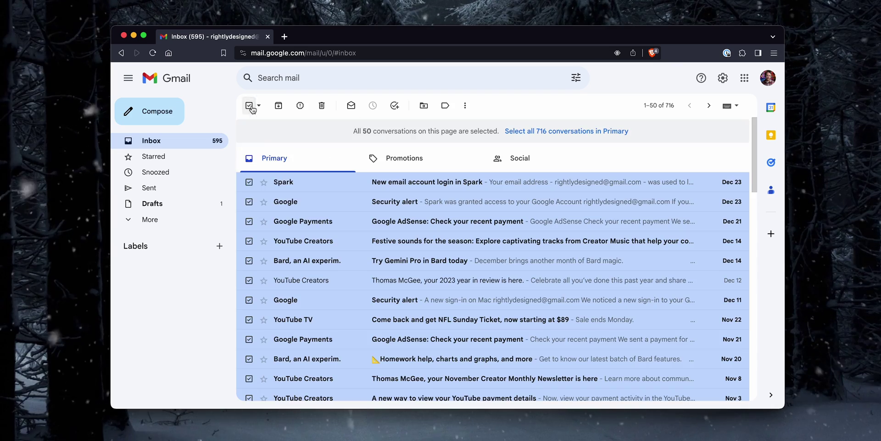
click(258, 106)
click(250, 106)
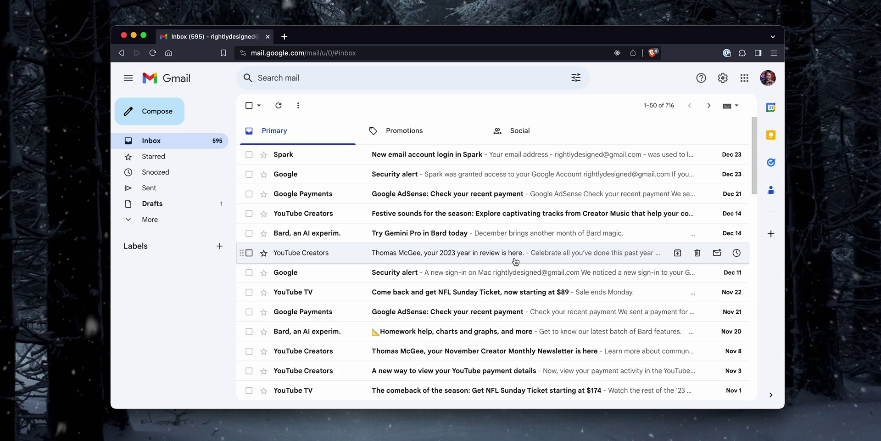
scroll(516, 260, down, 1)
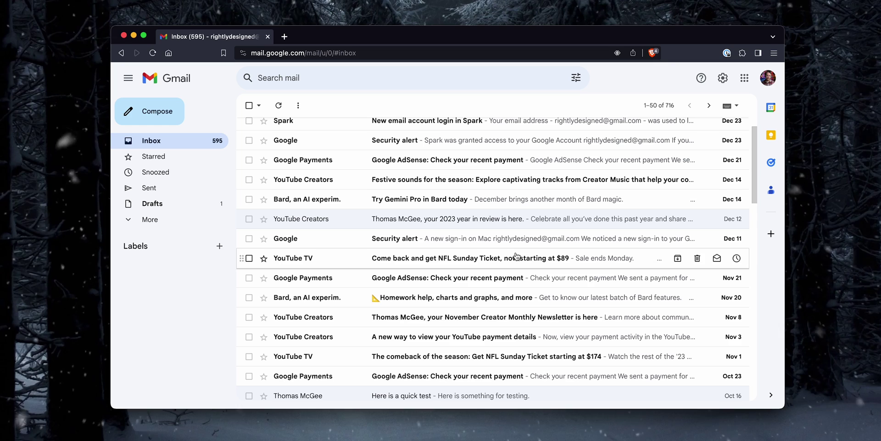
scroll(517, 256, down, 2)
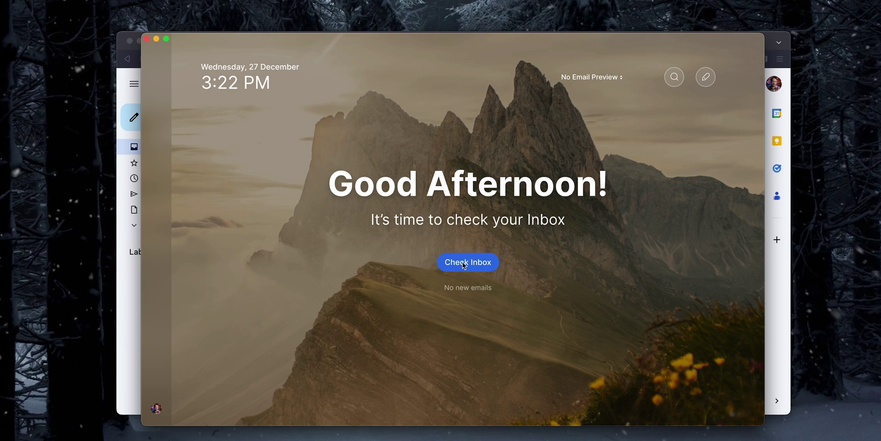
click(498, 267)
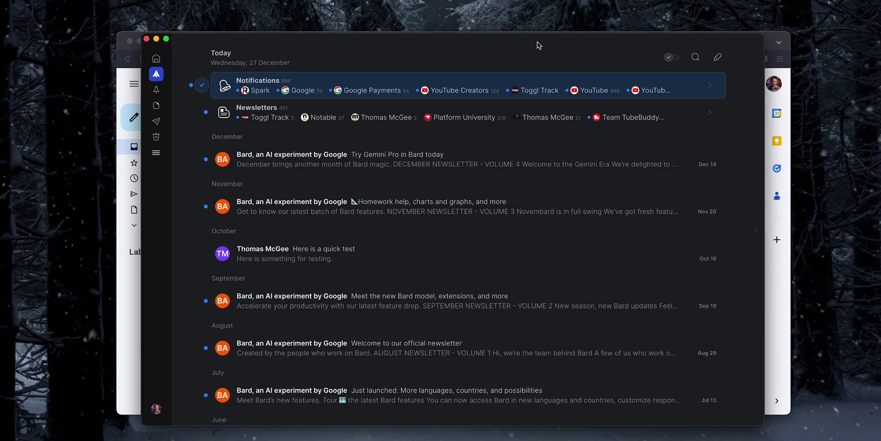
drag(537, 45, 549, 69)
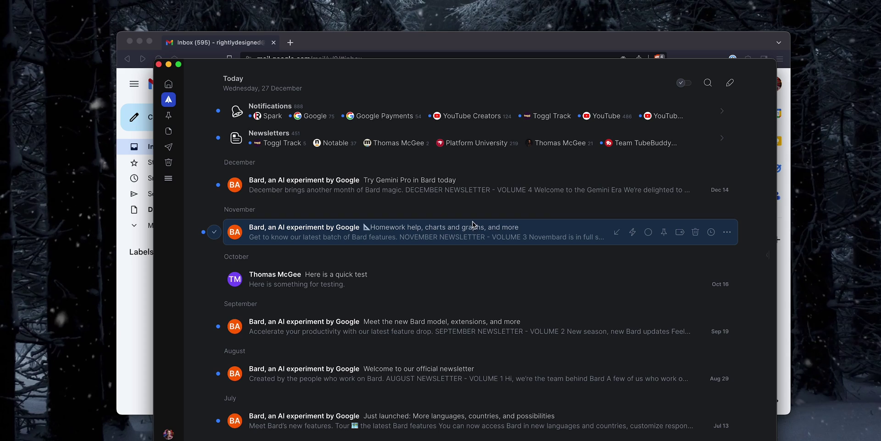
drag(505, 63, 511, 79)
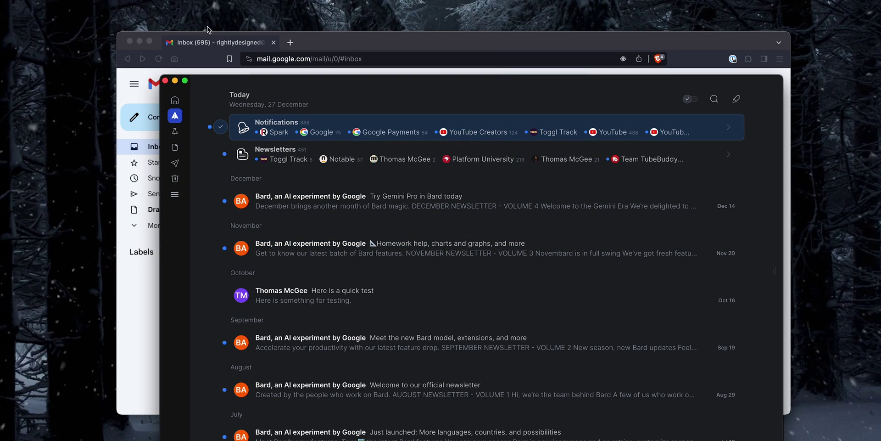
Step: Close the browser window behind Spark and move Spark back into place
click(130, 41)
drag(538, 85, 533, 46)
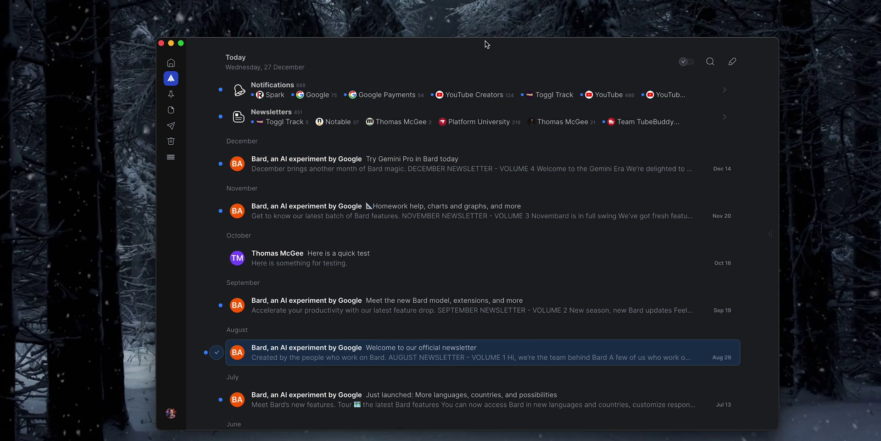
drag(486, 40, 478, 40)
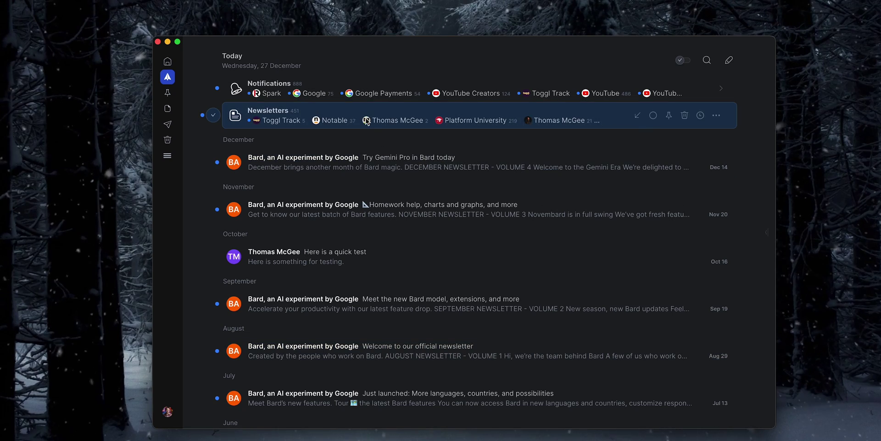
drag(480, 39, 489, 48)
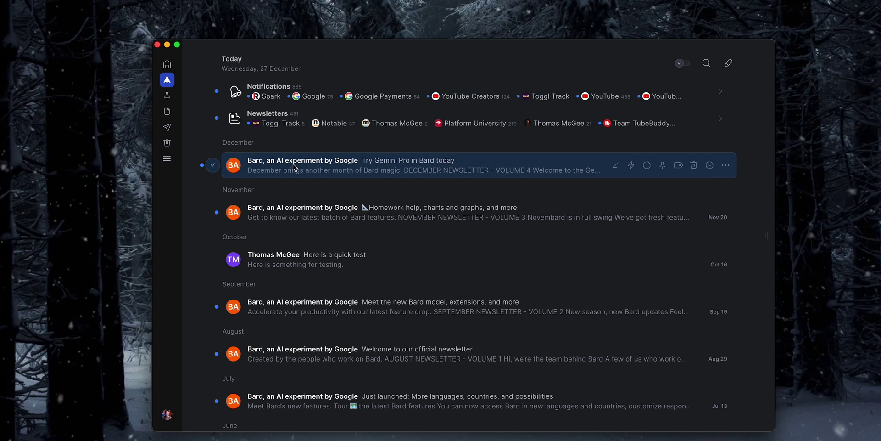
scroll(411, 214, down, 1)
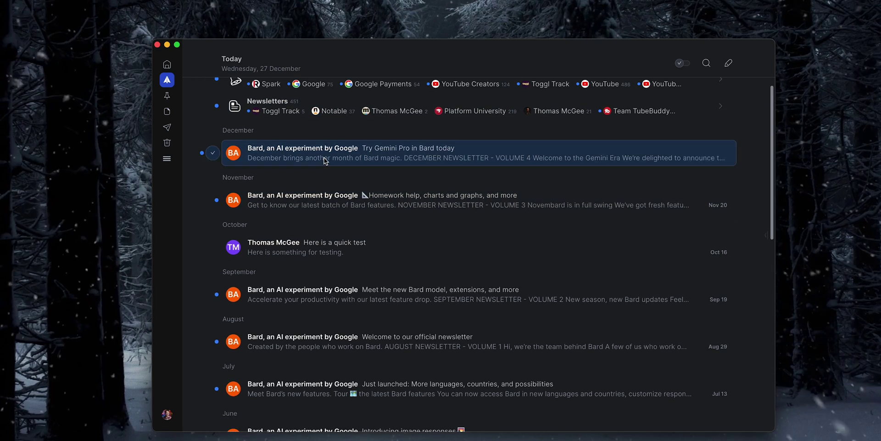
scroll(409, 274, down, 1)
scroll(398, 260, down, 15)
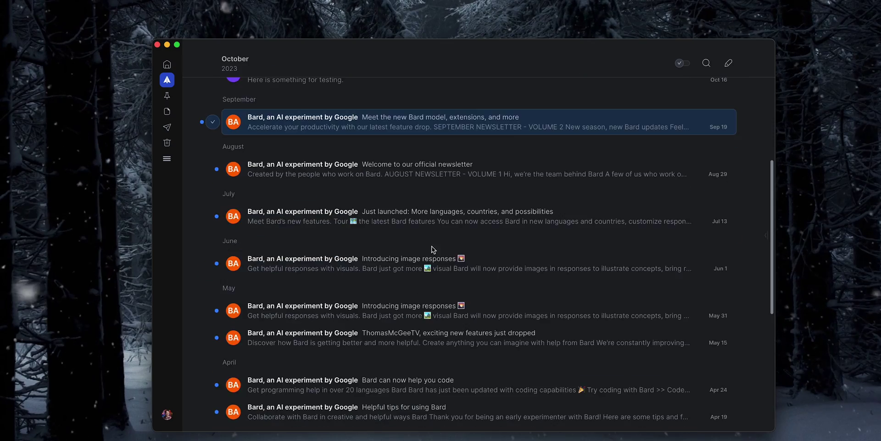
scroll(441, 242, up, 5)
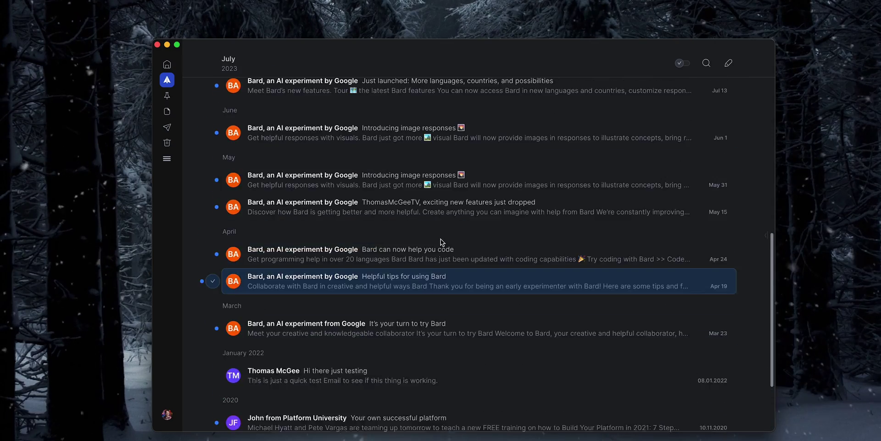
scroll(440, 240, up, 5)
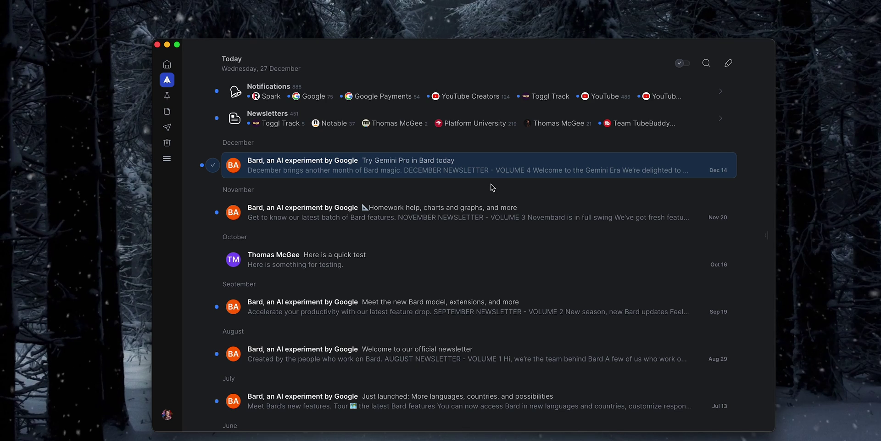
mouse_move(456, 173)
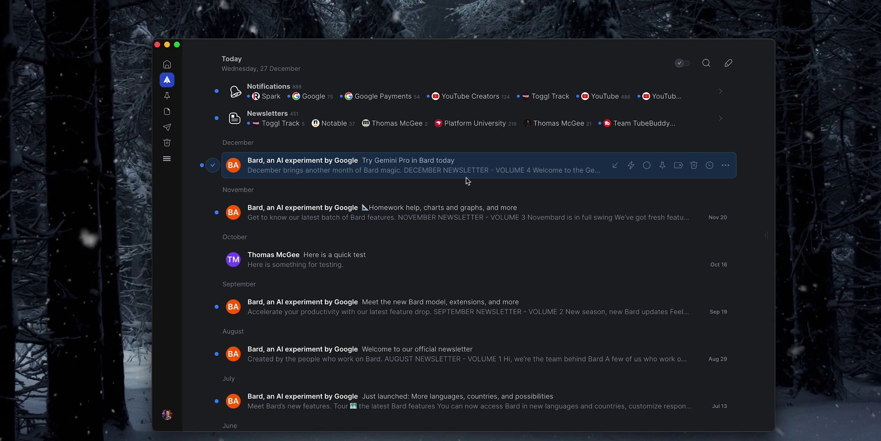
mouse_move(529, 108)
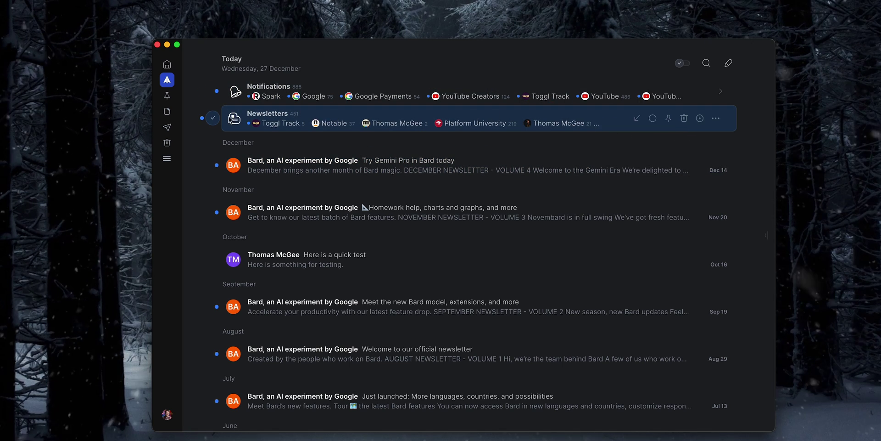
click(378, 90)
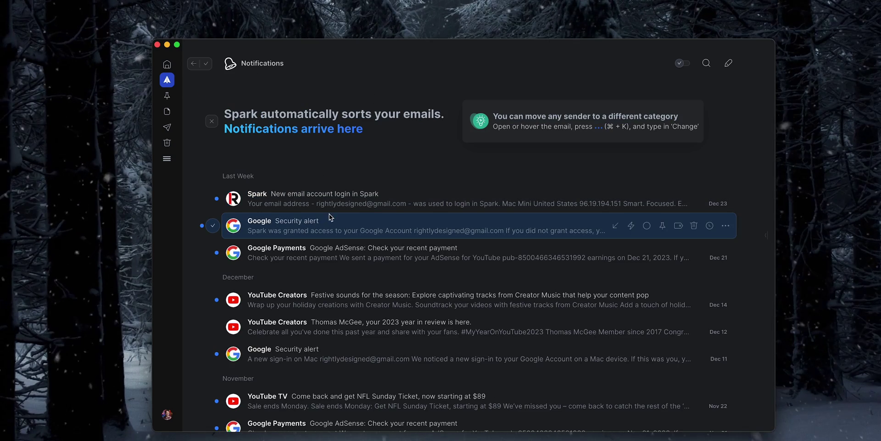
Step: Dismiss the Notifications tip, mark the Spark login notice done, then mark all notifications done
scroll(247, 149, up, 1)
click(211, 121)
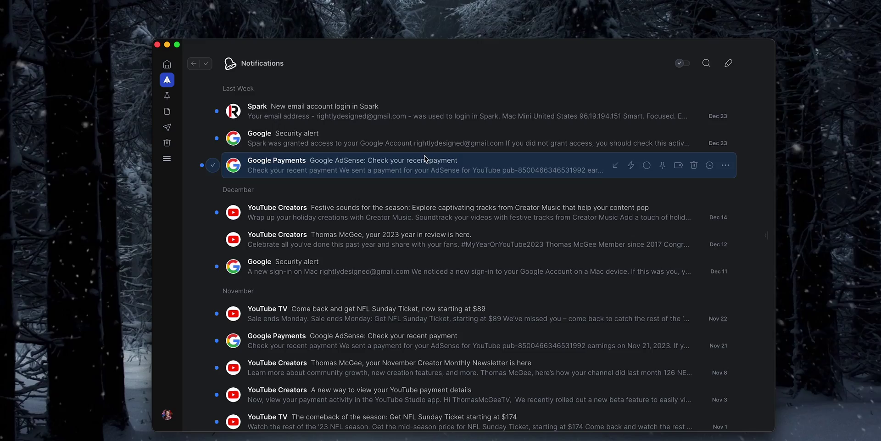
scroll(601, 320, down, 15)
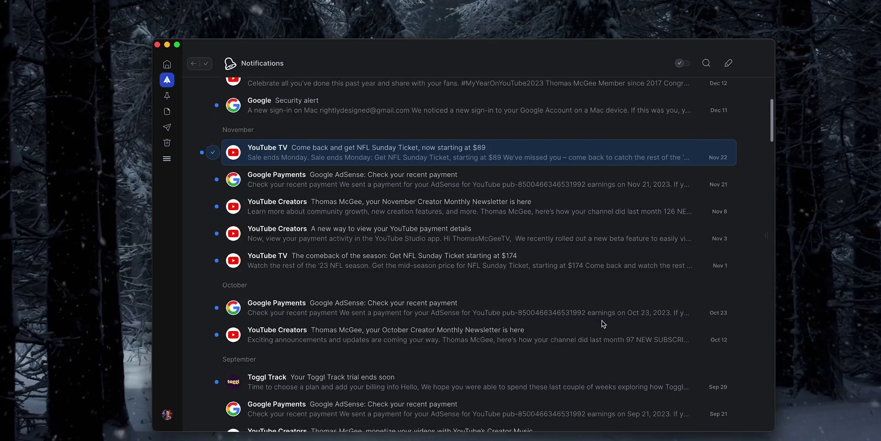
scroll(602, 319, down, 20)
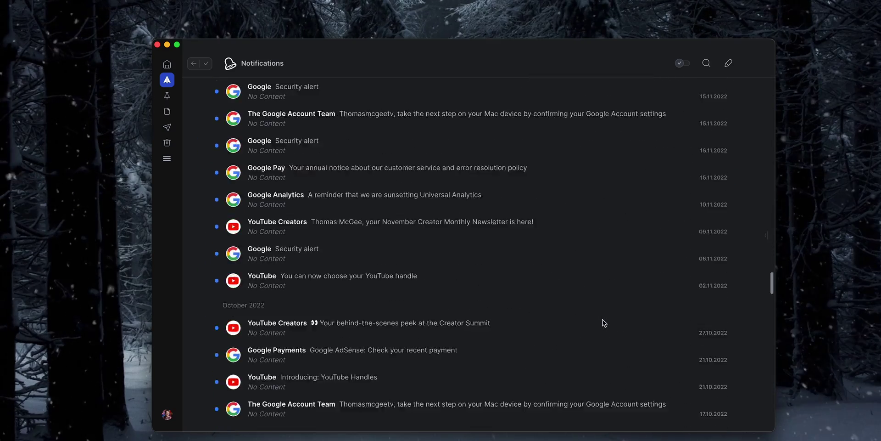
scroll(602, 318, up, 20)
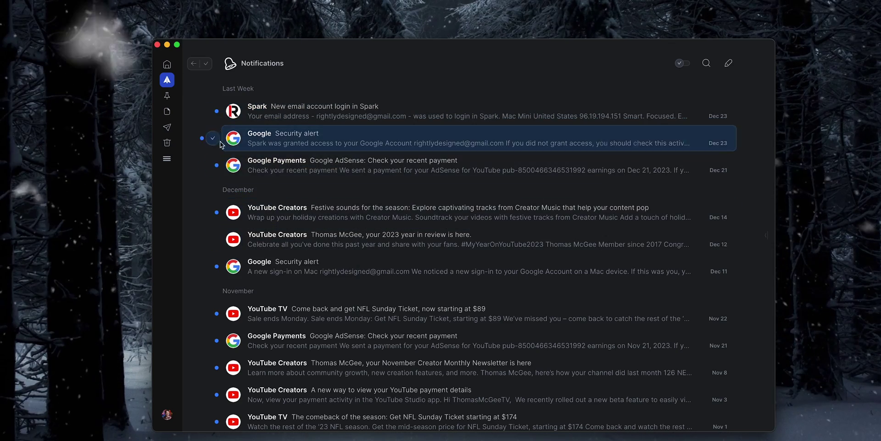
click(213, 111)
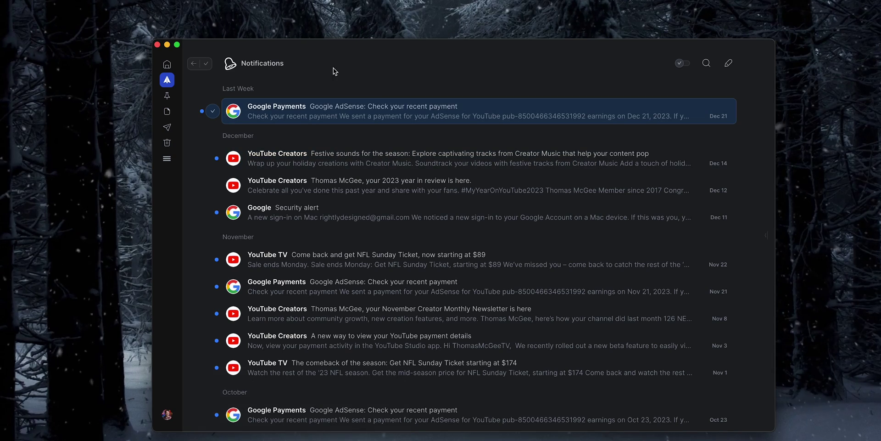
click(207, 65)
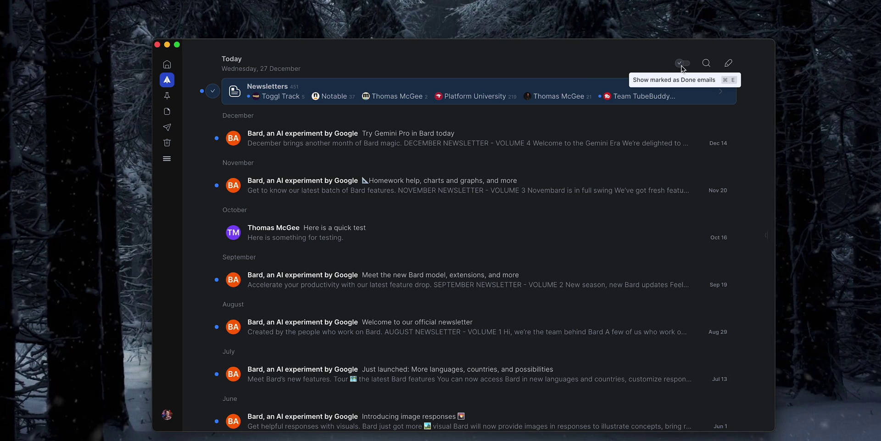
Step: Open Newsletters, dismiss its banner, and mark the '4 must-try features' and 'Analyse your data' emails done
click(683, 65)
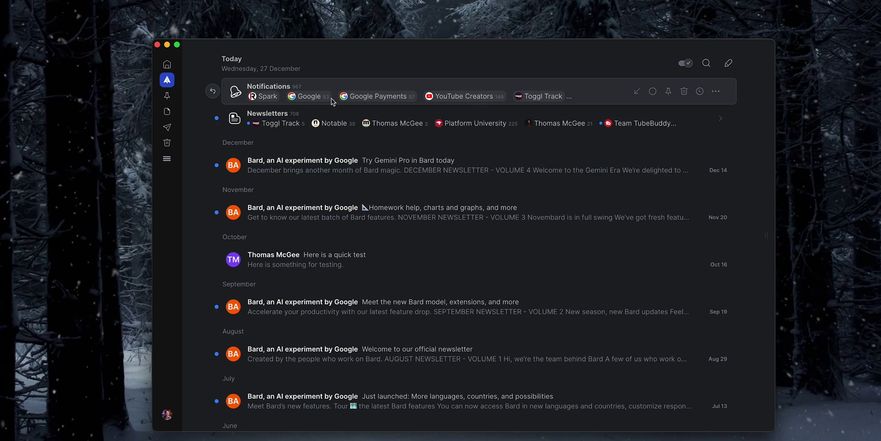
click(683, 64)
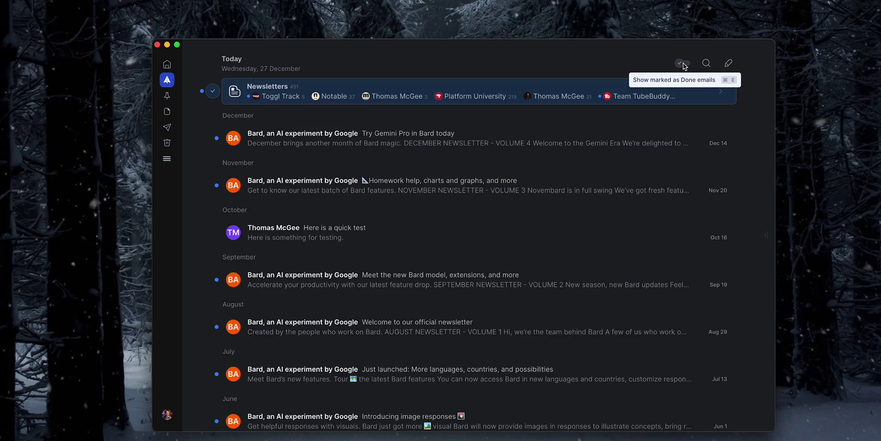
click(370, 92)
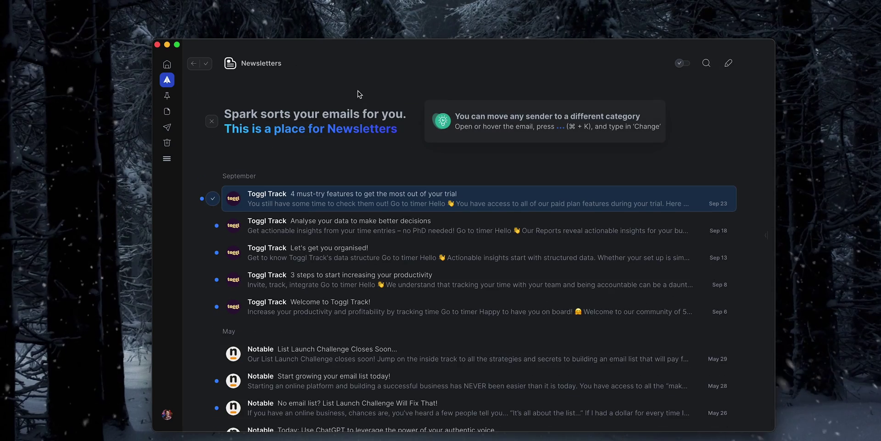
click(212, 123)
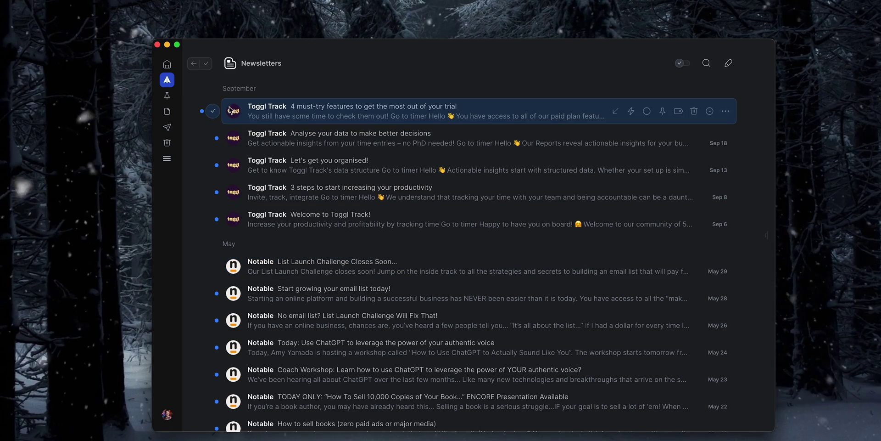
click(212, 111)
click(213, 111)
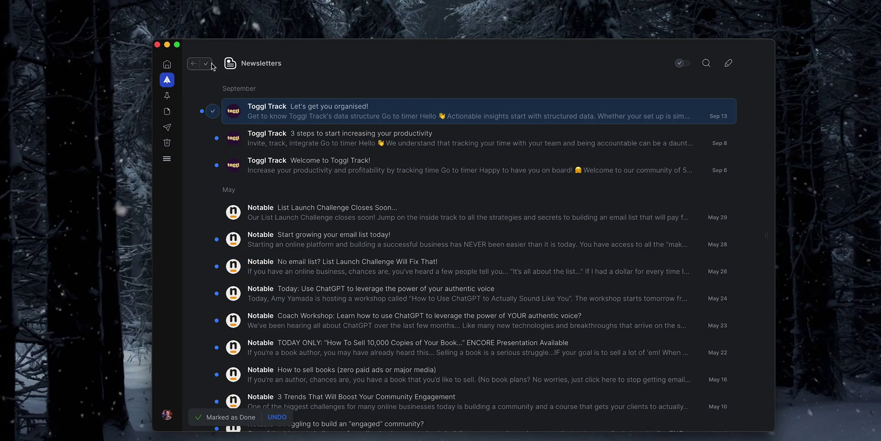
scroll(638, 104, up, 5)
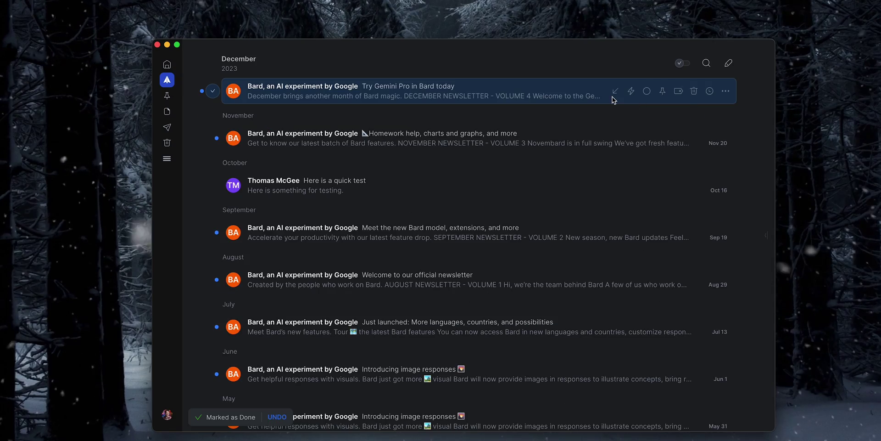
Step: Mark each remaining email done, from December's Bard newsletter down to the 2019 emails
scroll(546, 122, down, 10)
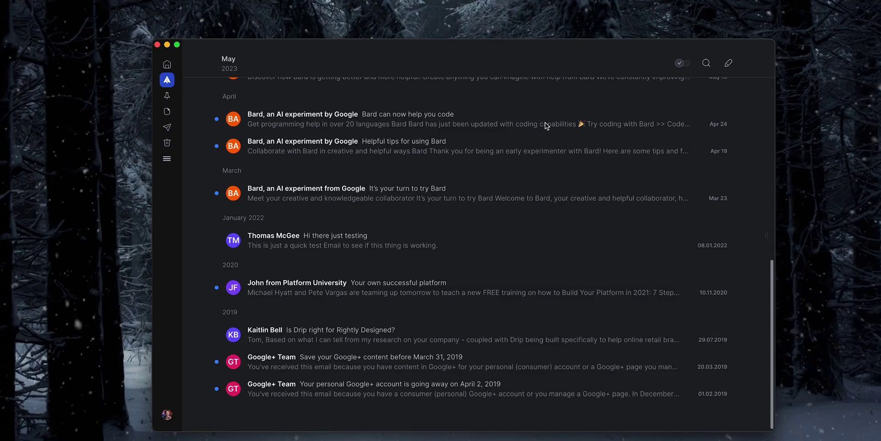
scroll(546, 125, up, 10)
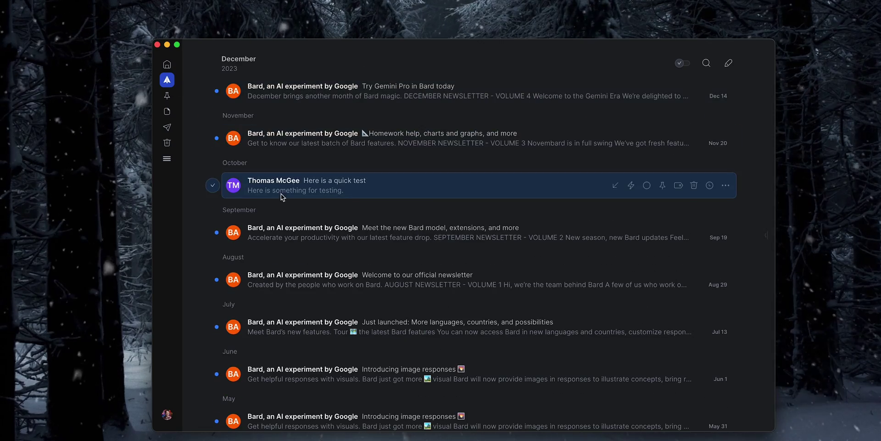
click(212, 91)
click(213, 91)
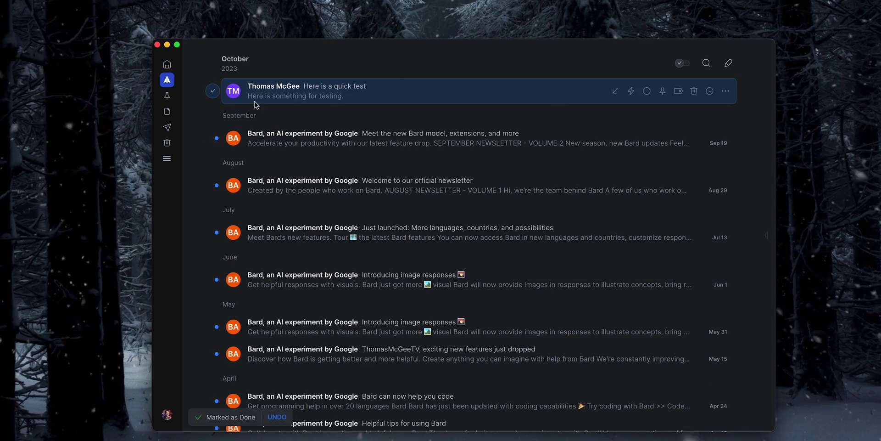
click(212, 91)
click(212, 91)
click(213, 91)
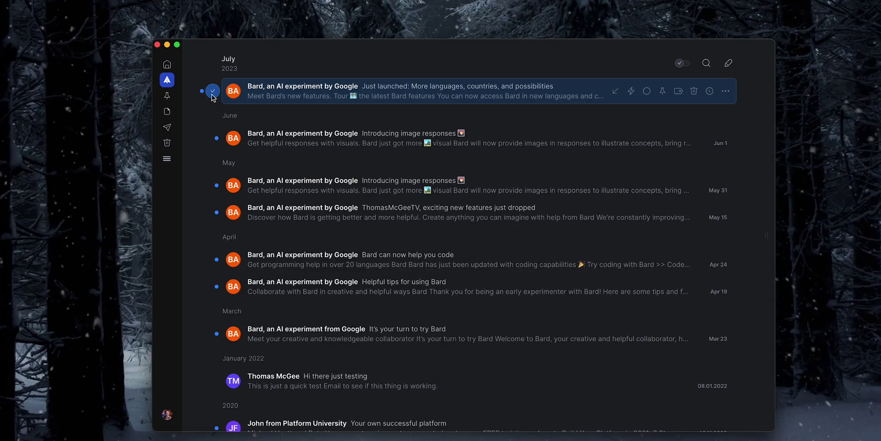
click(213, 92)
click(212, 91)
click(213, 92)
click(213, 92)
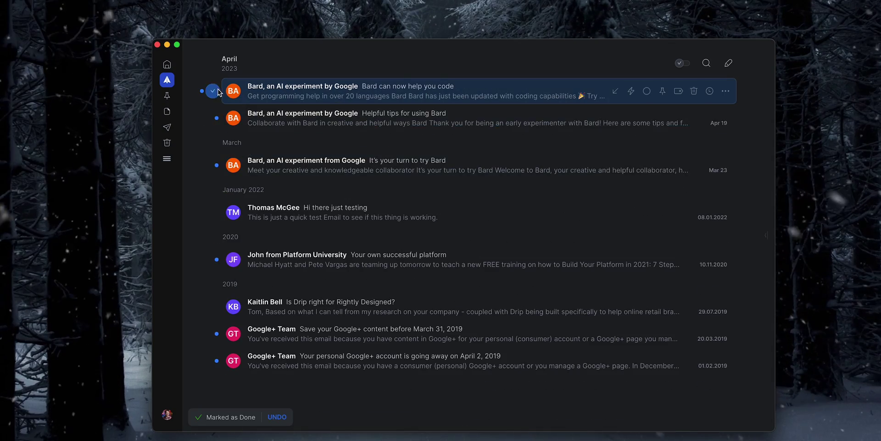
click(212, 91)
click(213, 91)
click(212, 90)
click(212, 90)
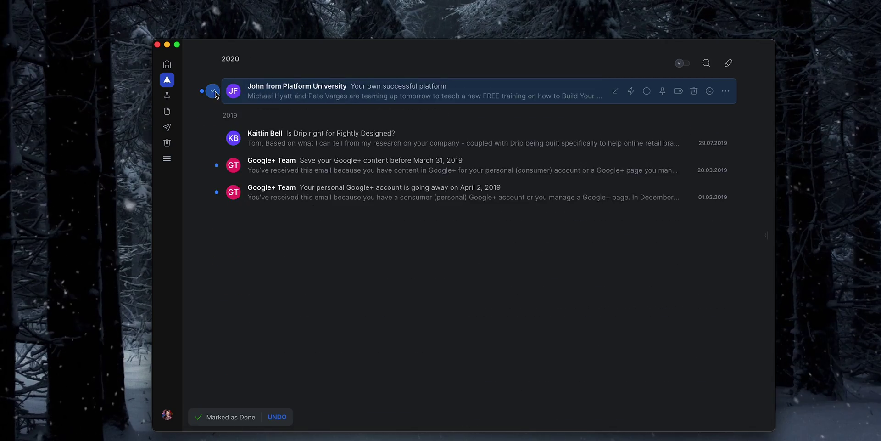
click(213, 90)
click(212, 90)
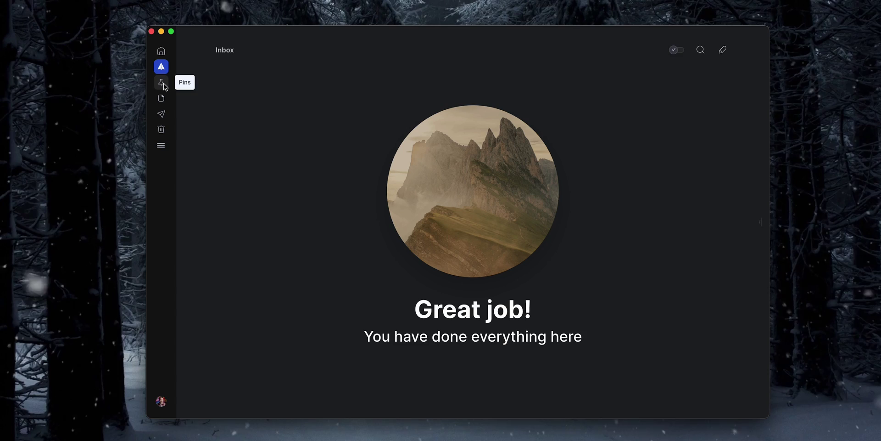
click(161, 83)
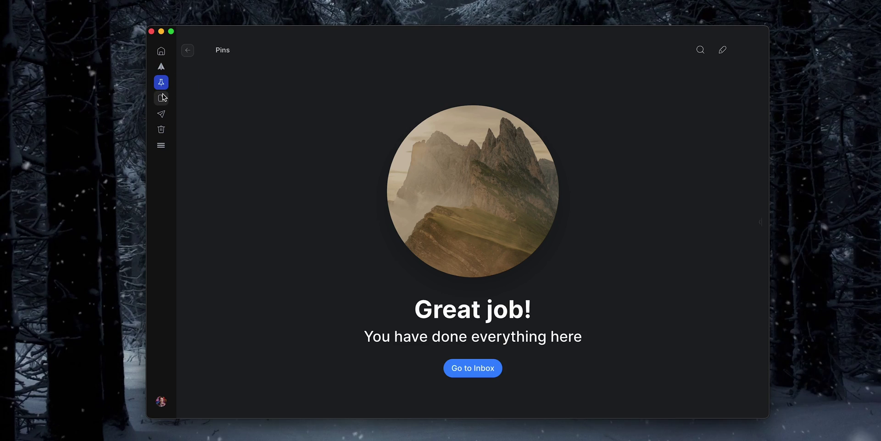
Step: Open Drafts and permanently delete the Zoom meeting draft
click(162, 98)
click(161, 82)
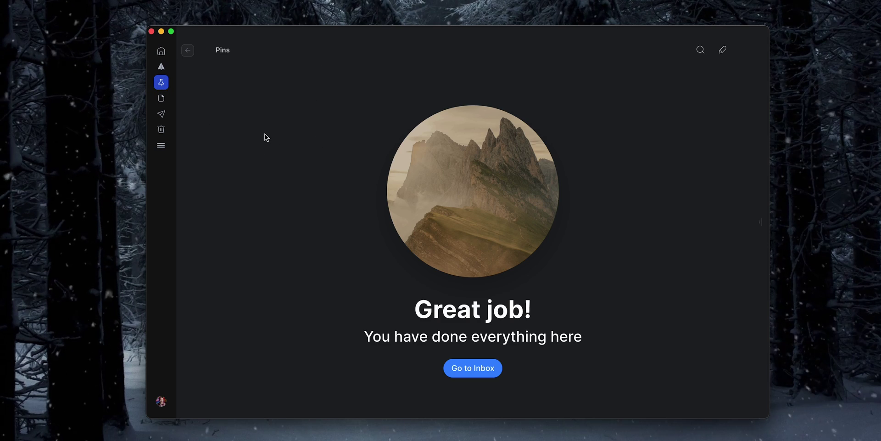
click(162, 97)
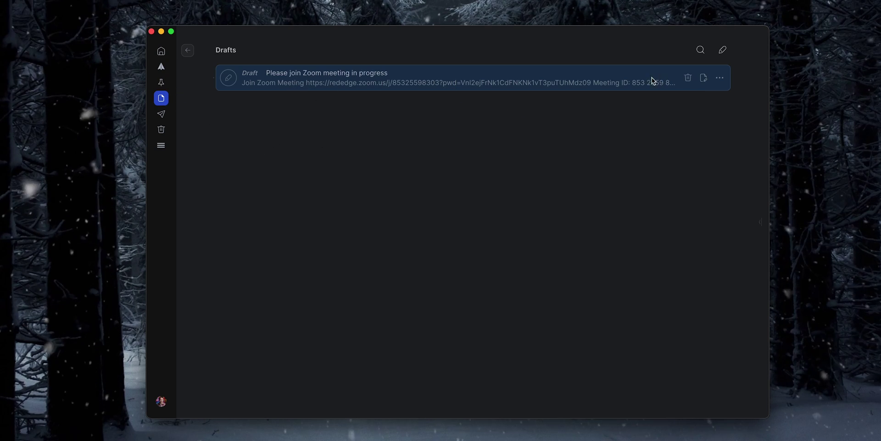
click(688, 79)
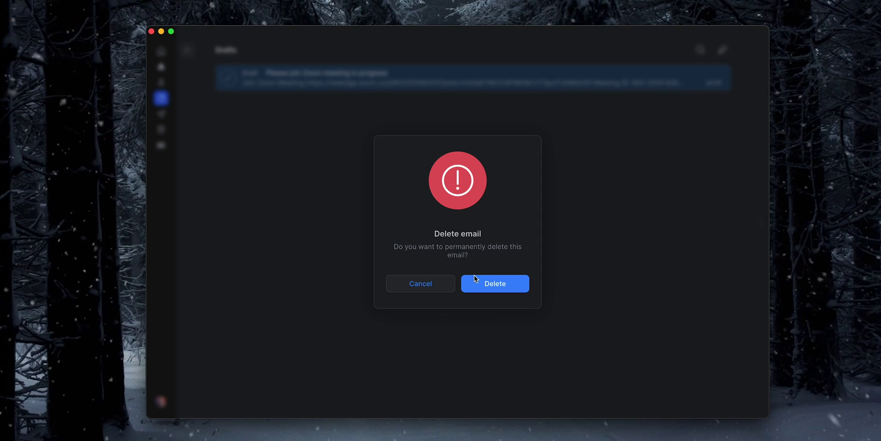
click(502, 286)
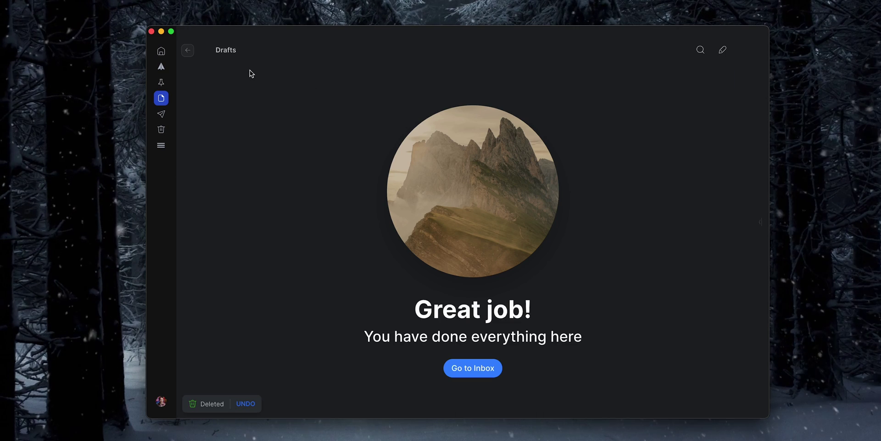
Step: Look through Sent and Trash, return to the inbox, and show emails marked as done
click(161, 115)
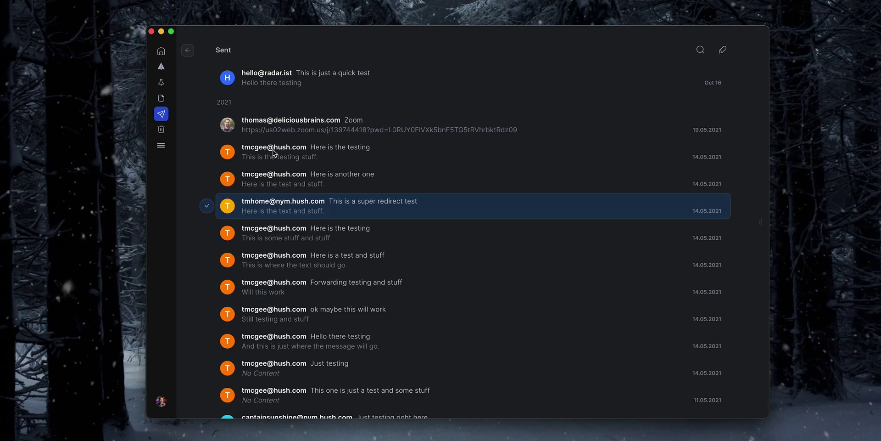
key(Down)
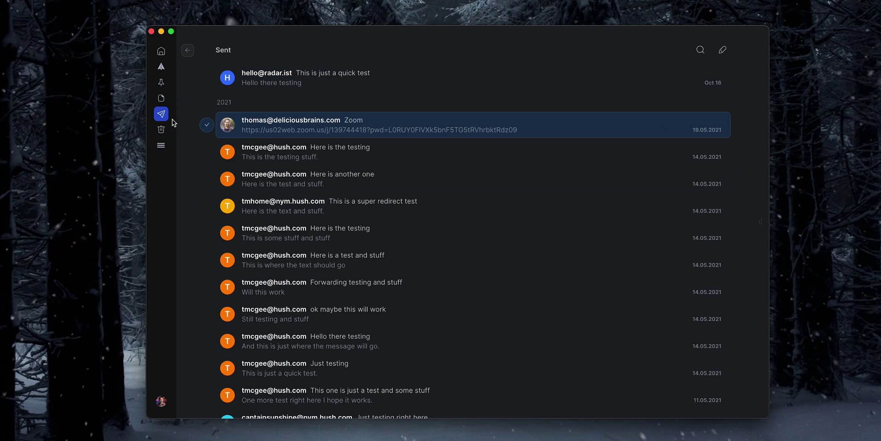
click(161, 129)
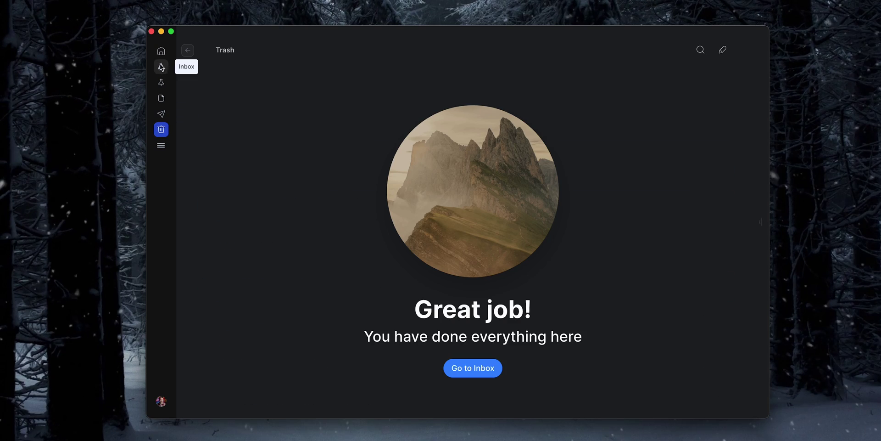
click(161, 67)
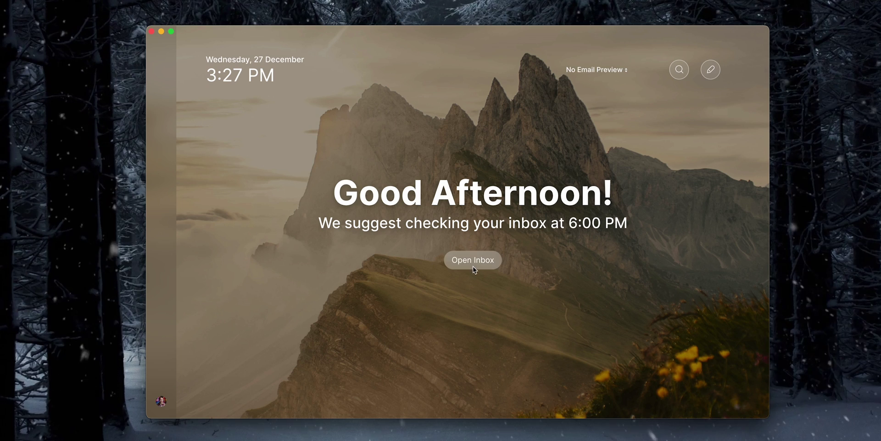
click(471, 263)
drag(439, 34, 440, 37)
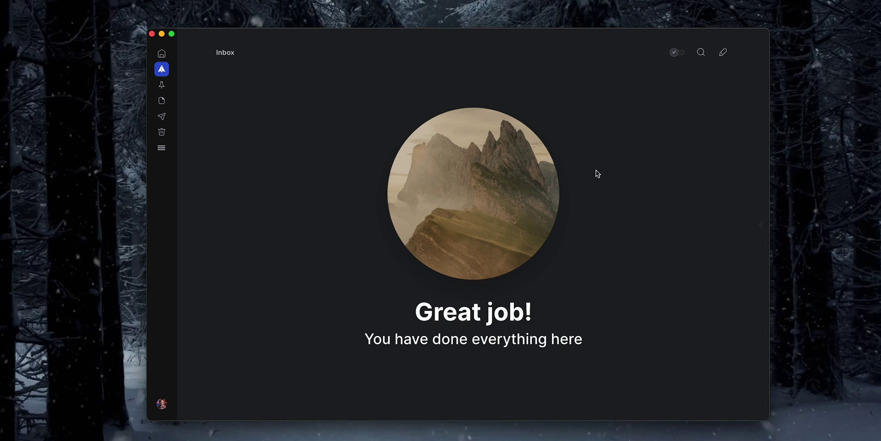
click(676, 53)
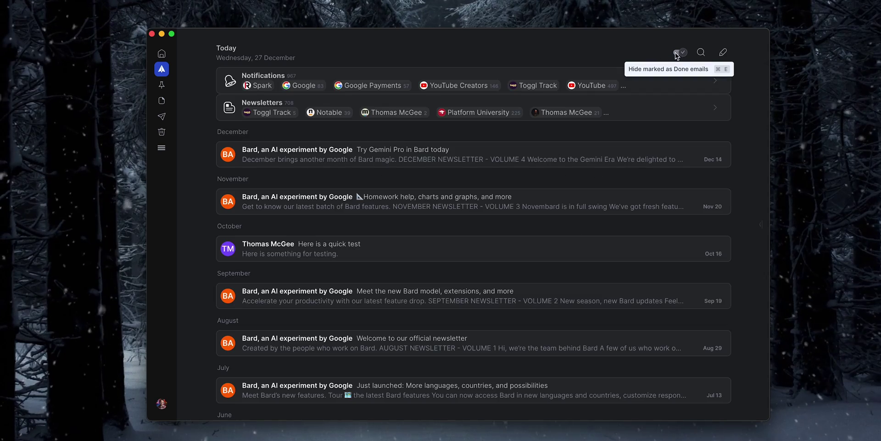
Step: Open and close Search, hide the done emails, then open Settings with Cmd+comma
scroll(477, 264, down, 3)
scroll(473, 248, down, 5)
scroll(472, 245, up, 10)
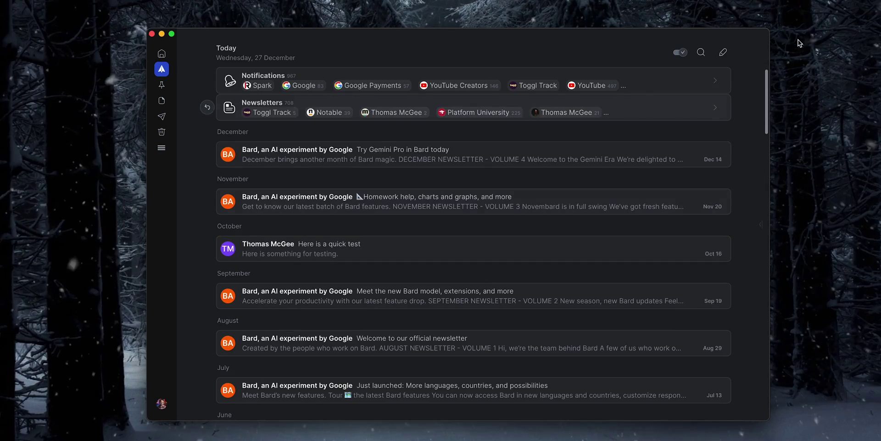
click(701, 53)
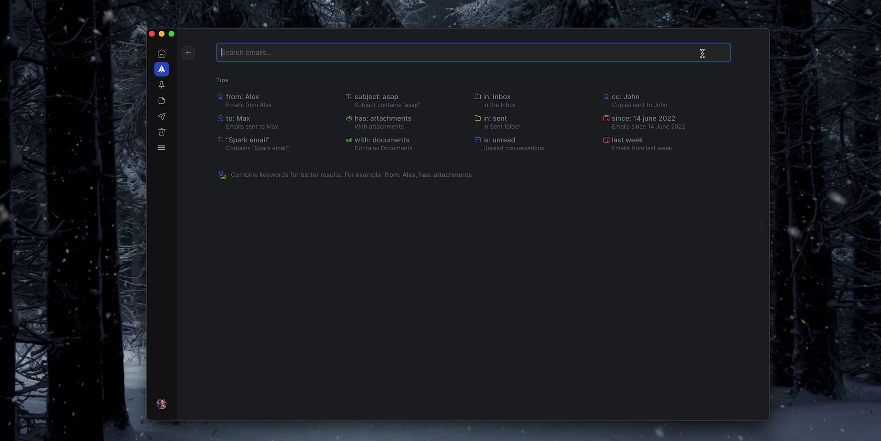
click(186, 54)
click(676, 53)
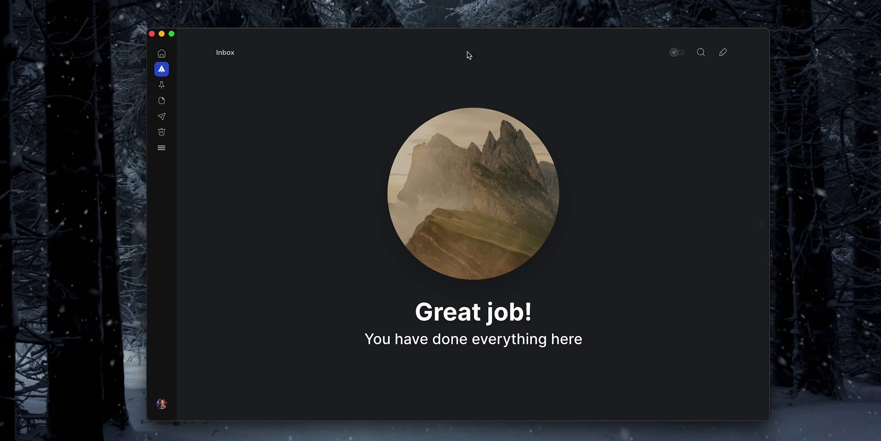
key(super+comma)
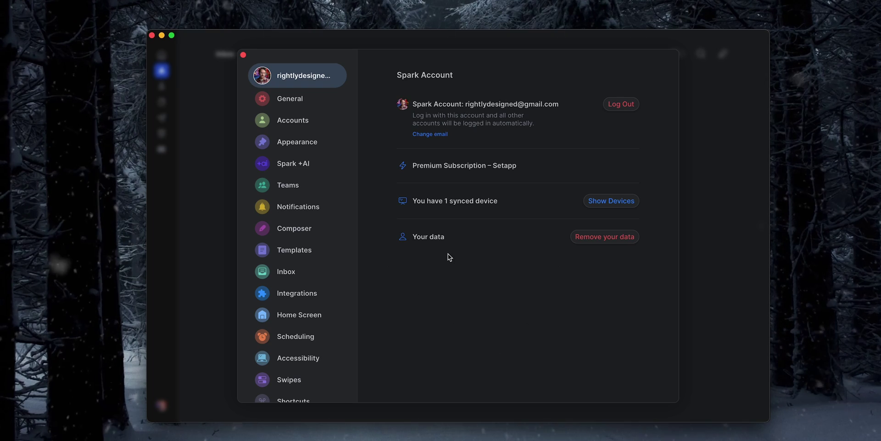
Step: Step through the Accounts, General, Templates and Spark +AI settings pages
click(303, 120)
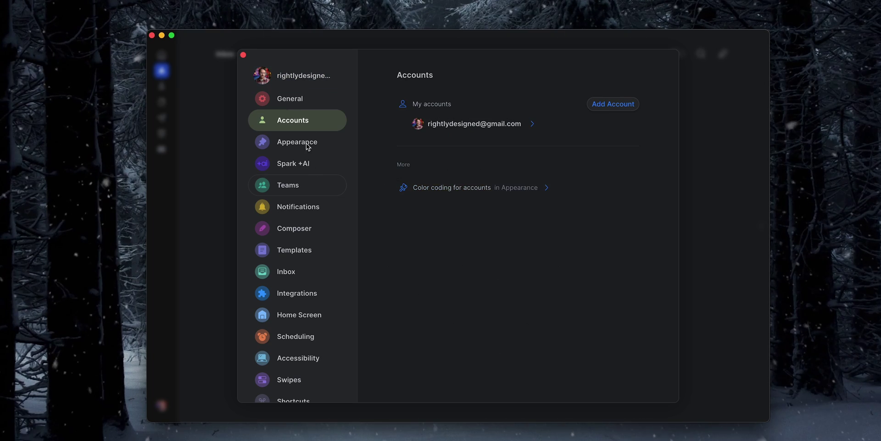
click(294, 98)
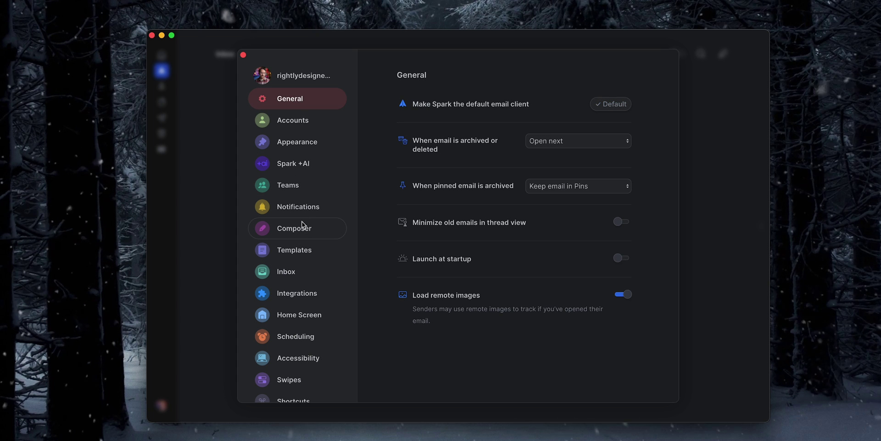
click(324, 254)
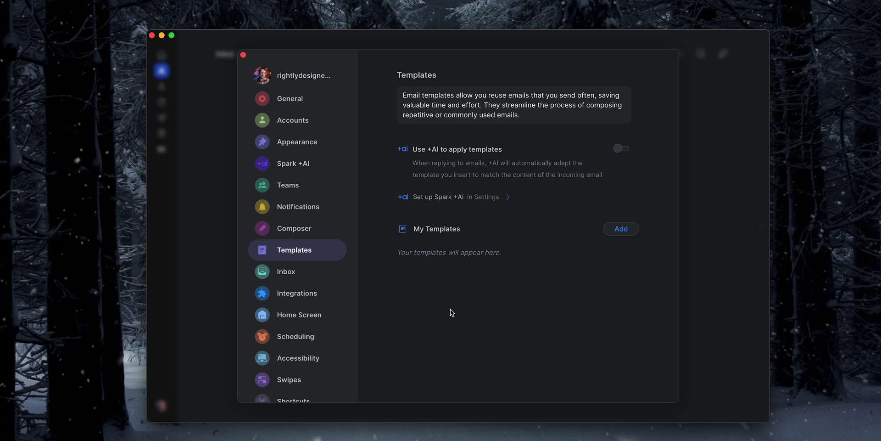
click(294, 163)
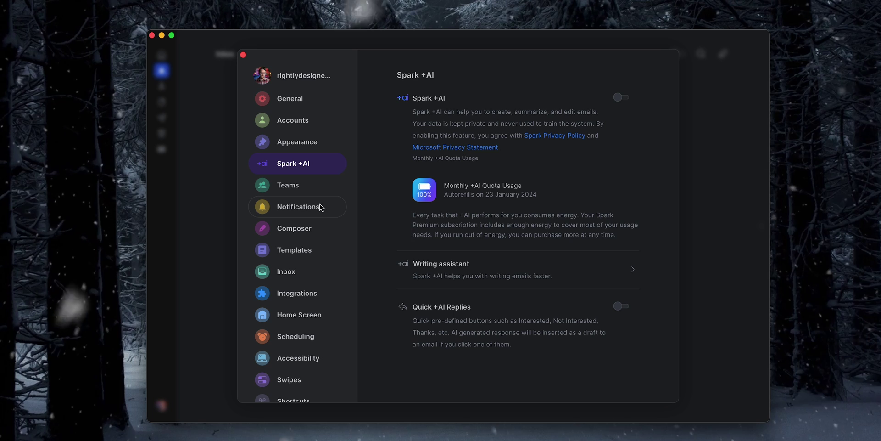
Step: In Appearance, switch Mail List View to Compact, then back to Expanded, and close Settings
click(305, 143)
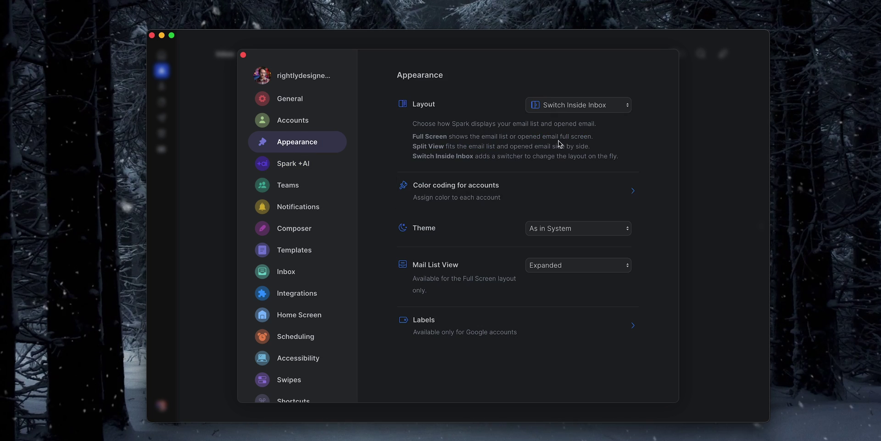
click(574, 268)
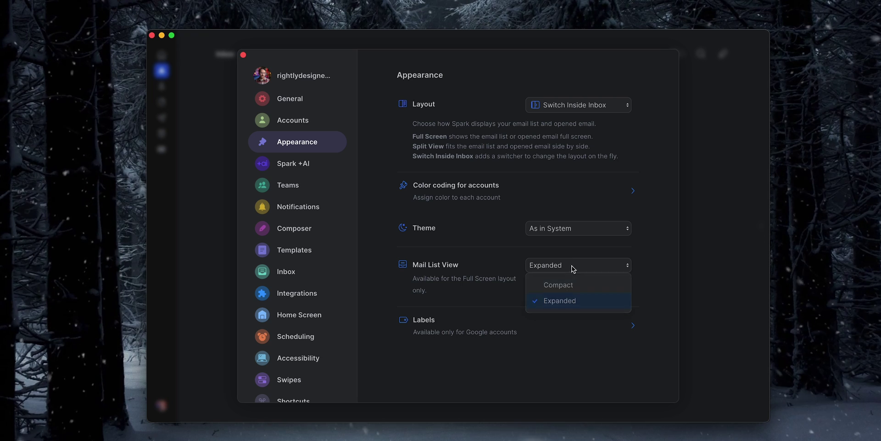
click(558, 286)
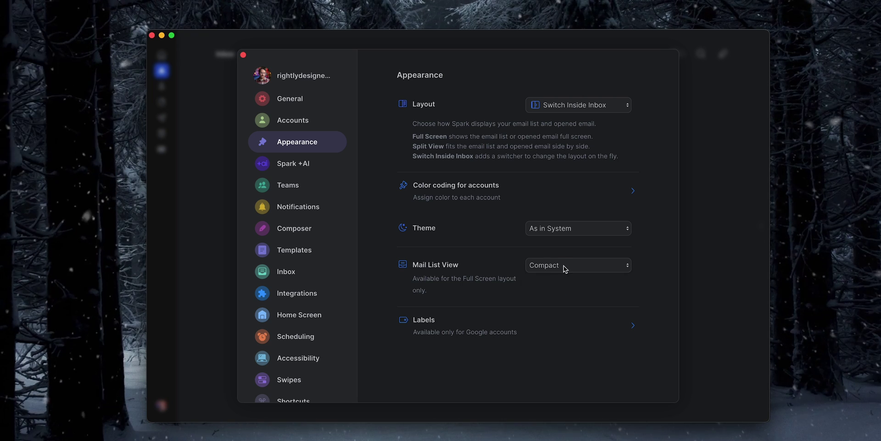
click(565, 268)
click(563, 302)
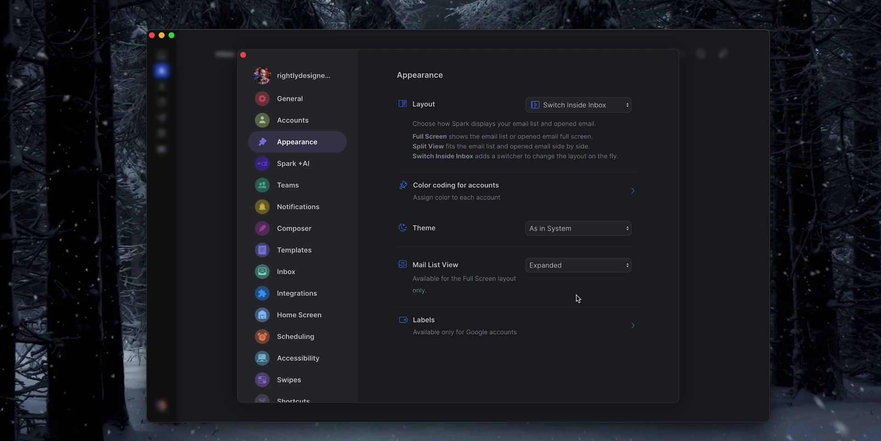
click(243, 55)
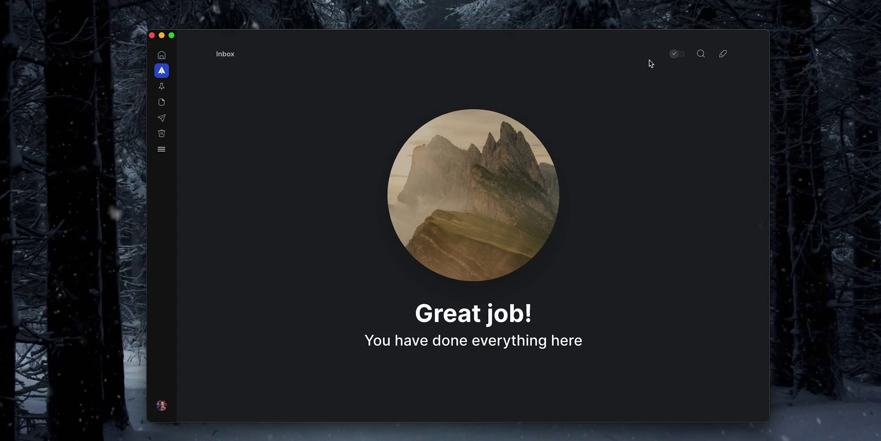
Step: Briefly show the emails marked as Done in Spark, then hide them again
click(675, 55)
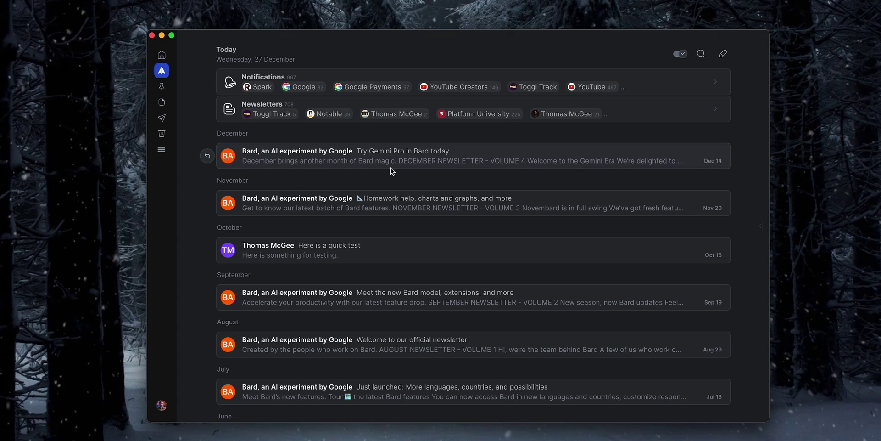
mouse_move(375, 167)
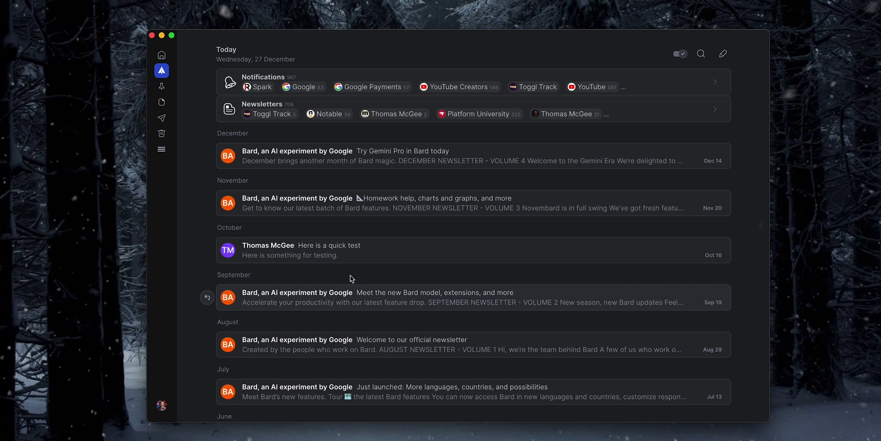
mouse_move(474, 207)
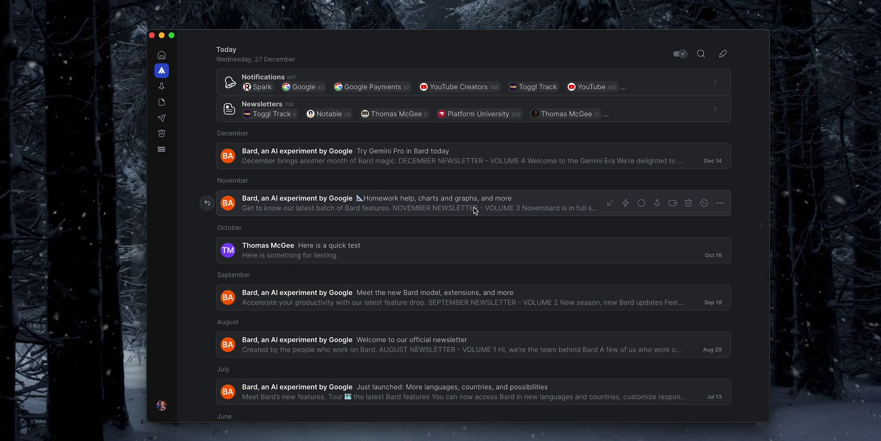
click(679, 54)
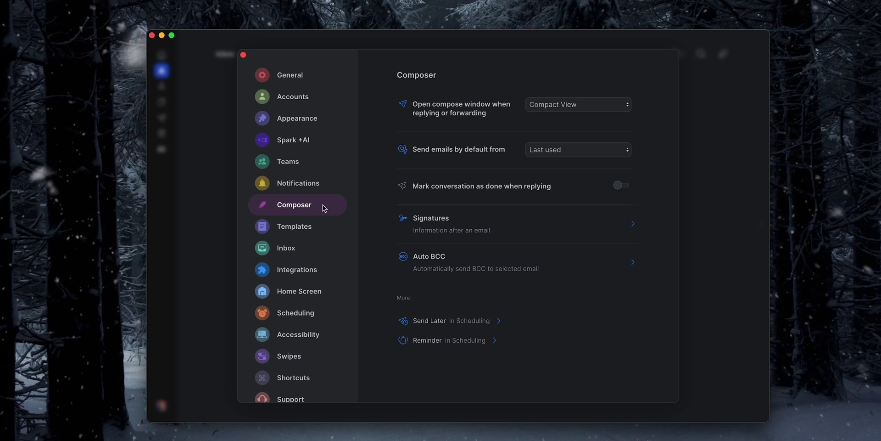
Step: In Composer > Signatures, disable the Display 'Sent with Spark' tagline and create a new signature
click(529, 230)
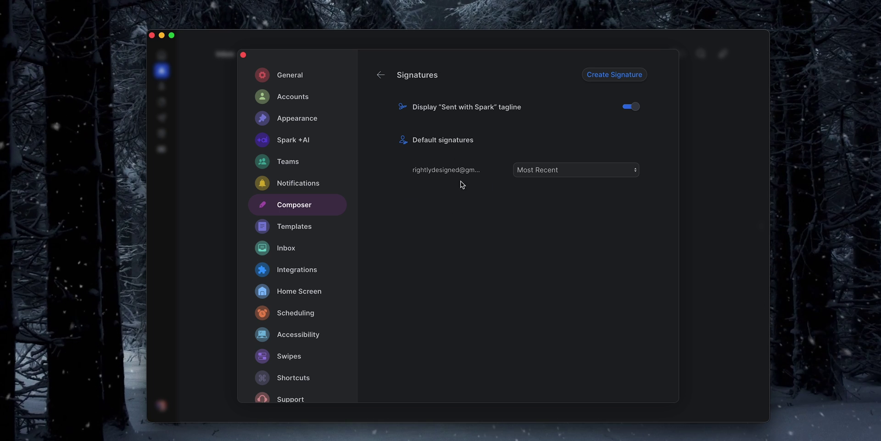
click(381, 76)
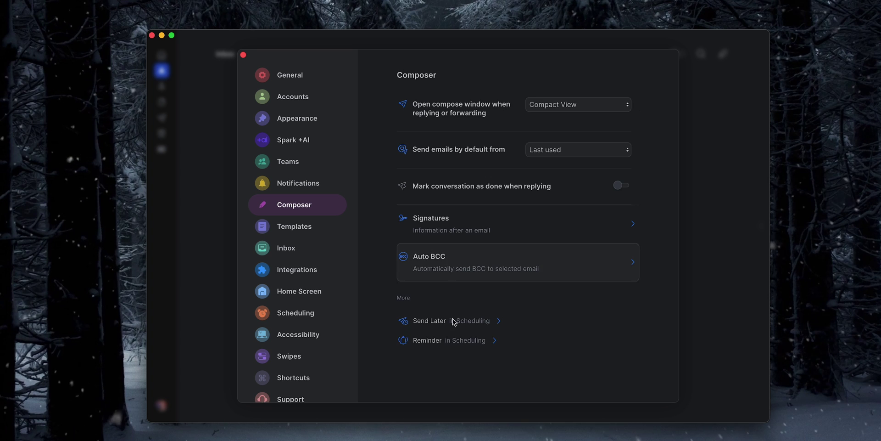
click(518, 229)
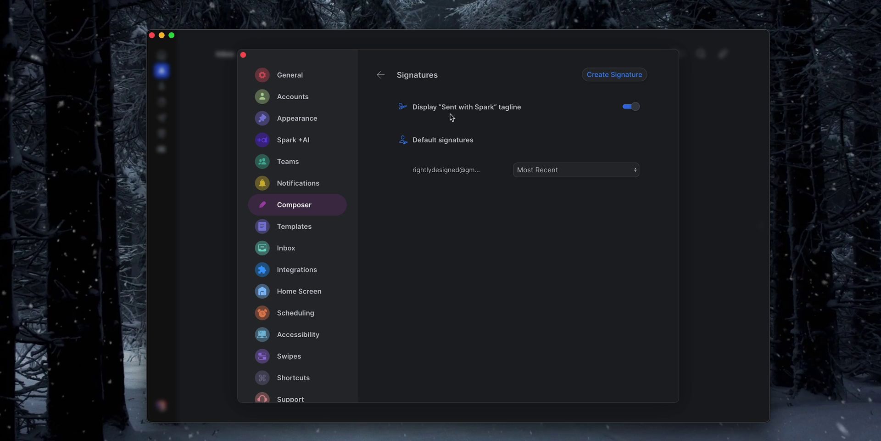
click(628, 107)
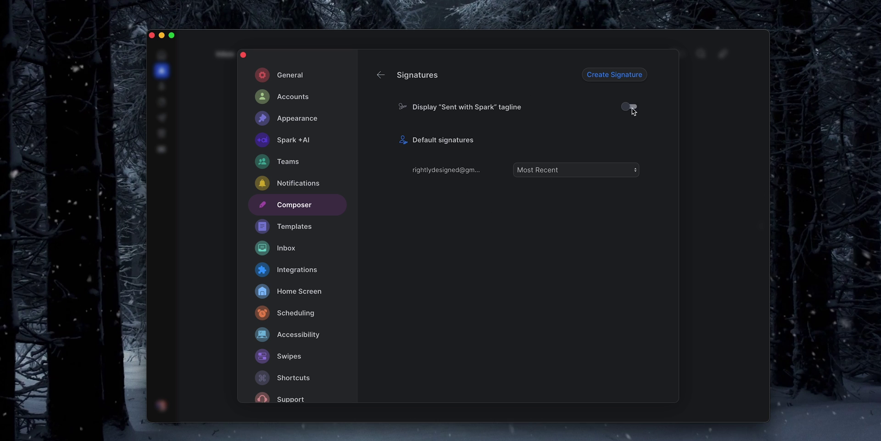
click(605, 79)
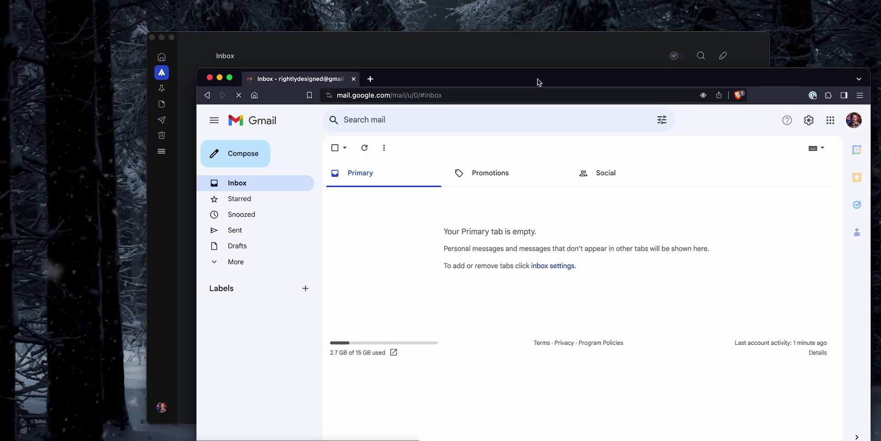
Step: Move the Gmail window and browse the Social, Promotions and Primary inbox categories
drag(538, 81, 536, 25)
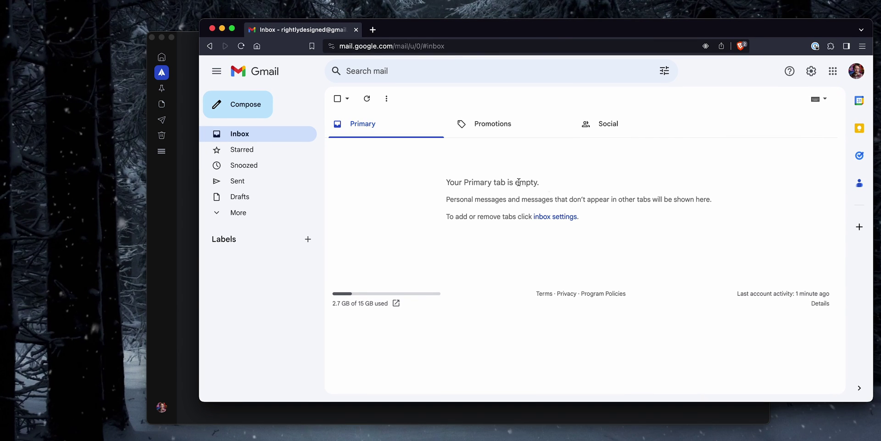
click(571, 133)
click(486, 129)
click(409, 131)
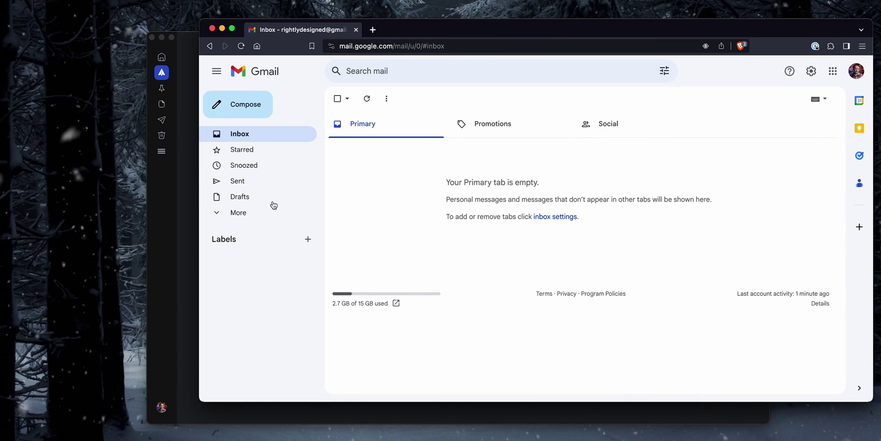
Step: Open Gmail's All Mail folder, look through it, then close the browser window
click(241, 215)
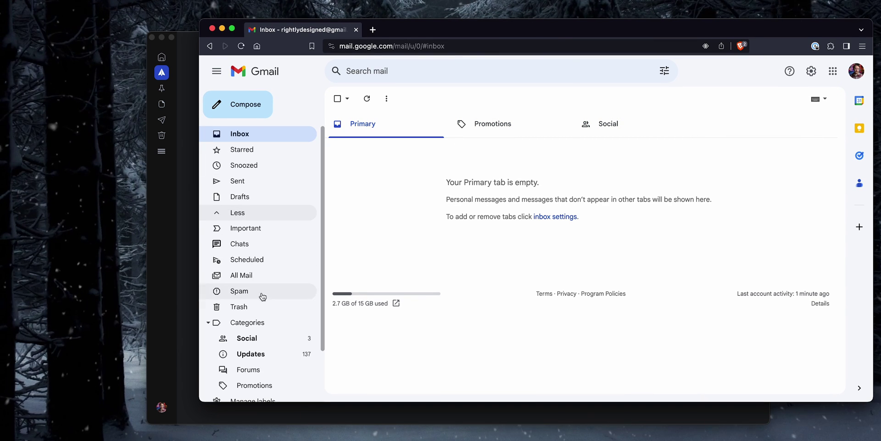
scroll(266, 293, down, 3)
click(271, 219)
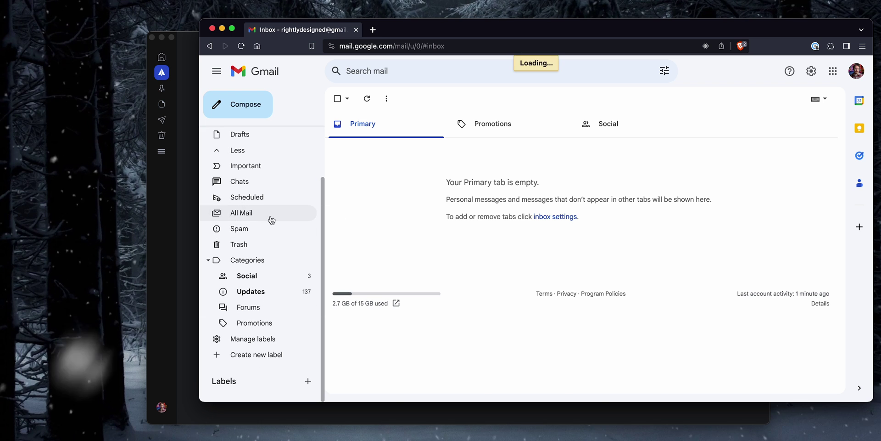
scroll(546, 248, down, 1)
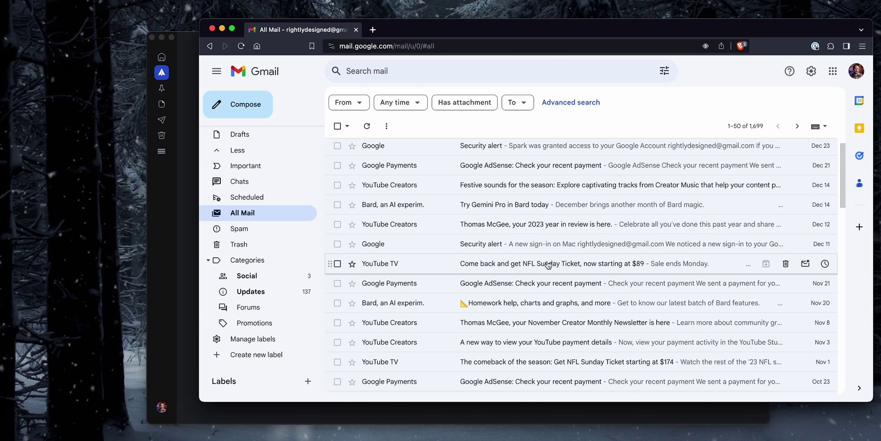
scroll(543, 262, up, 1)
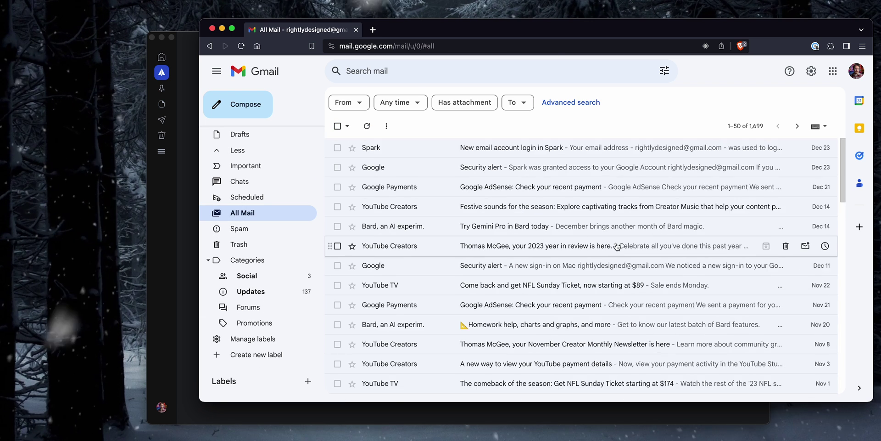
click(356, 30)
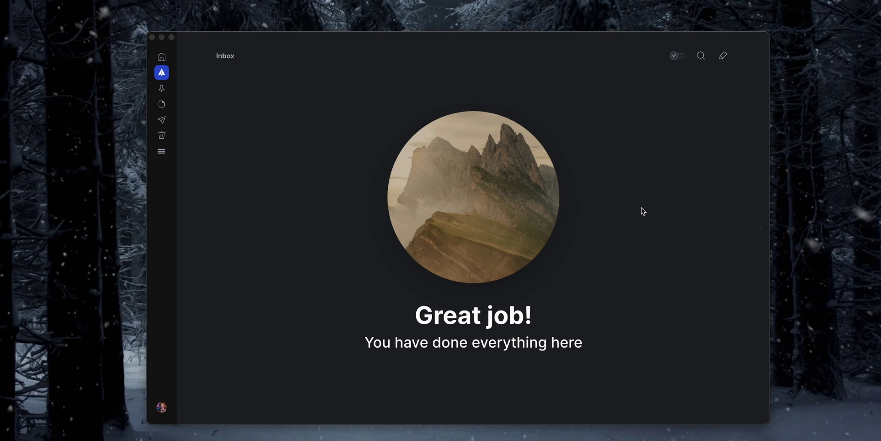
Step: Start a new email in Spark and dismiss the Spark +AI promotion
drag(538, 49, 546, 47)
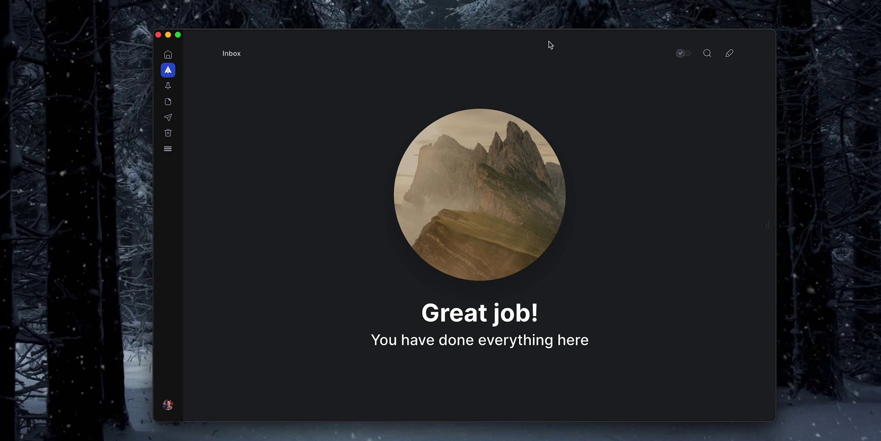
drag(545, 40, 539, 32)
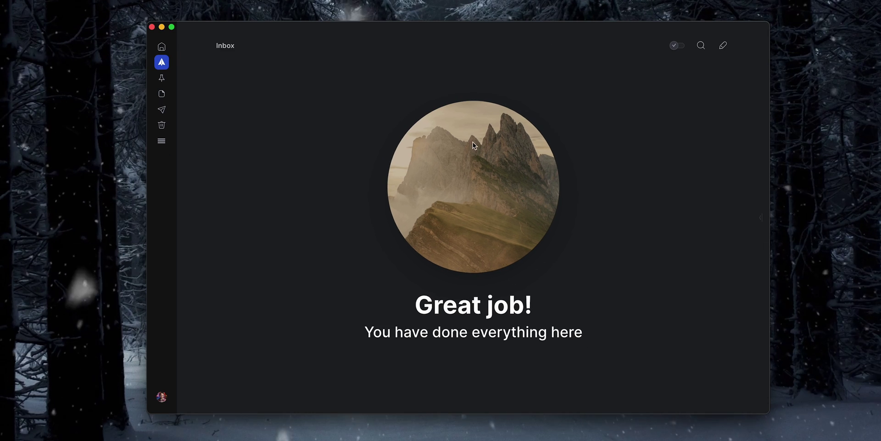
click(724, 46)
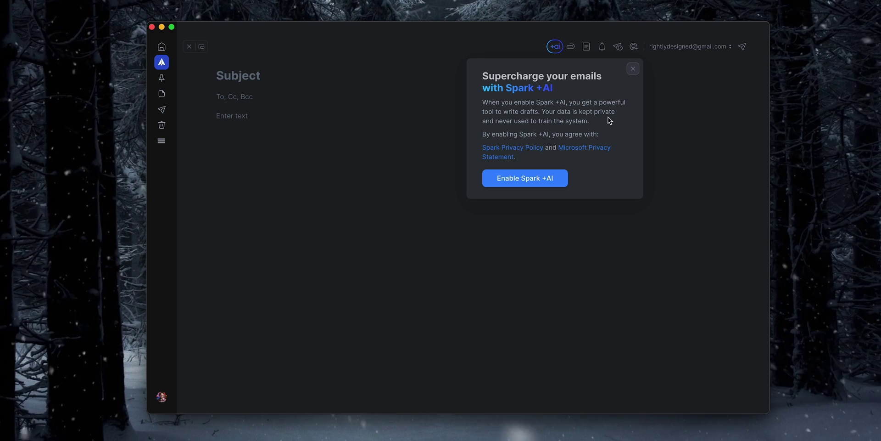
click(633, 69)
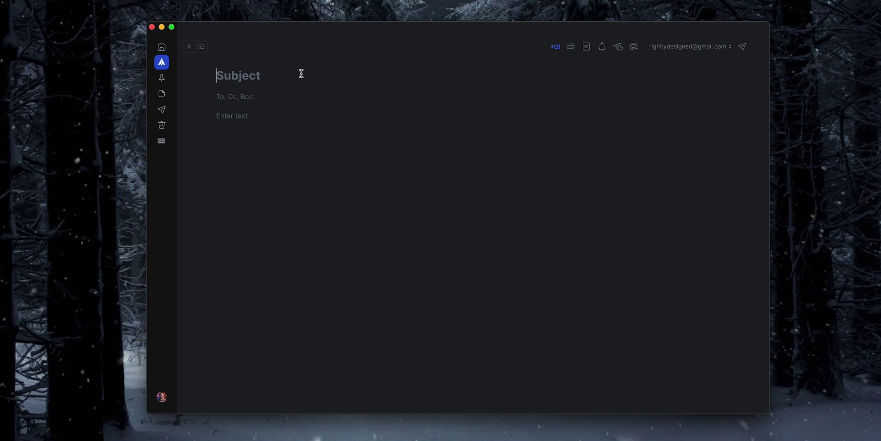
Step: Enter the subject 'Here is my great Email' and begin the body with 'And then'
text(Here is my great Email)
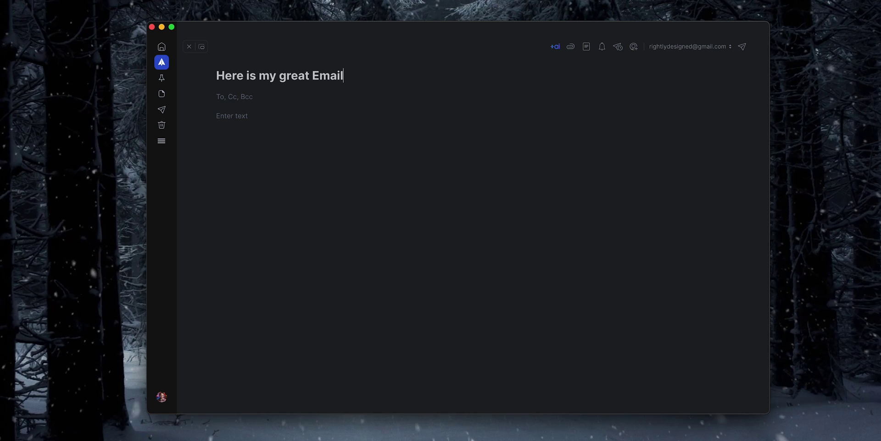
key(Tab)
click(300, 116)
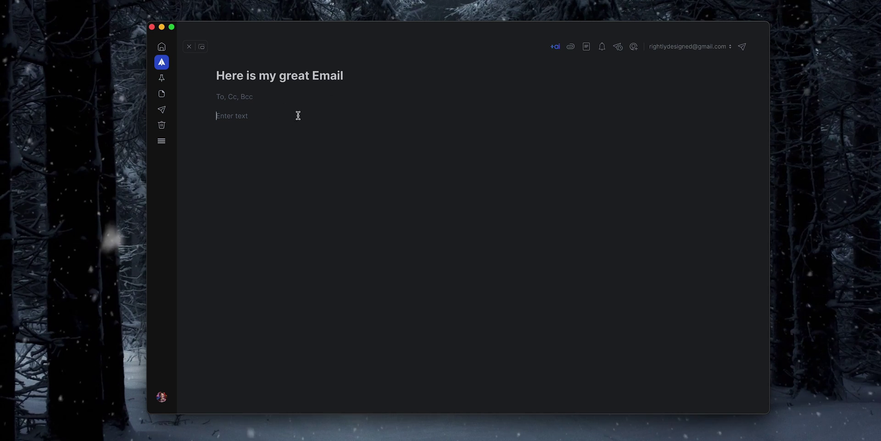
text(And then)
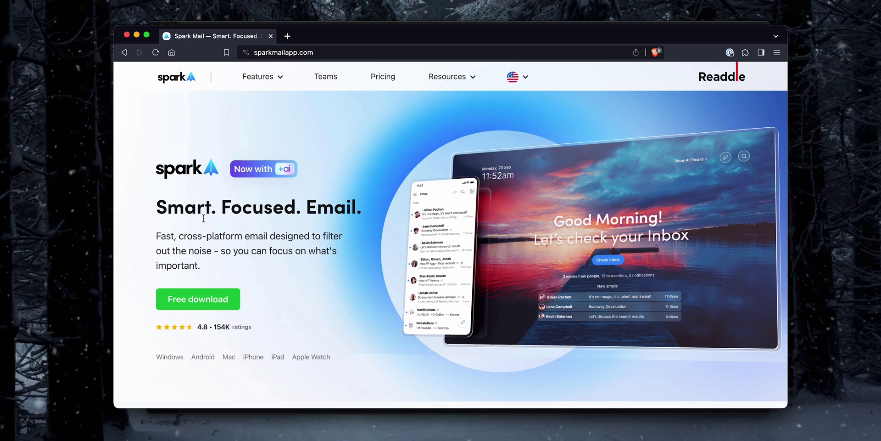
Step: Show Spark's Pricing page comparing Free Access, Premium Individual and Premium Teams plans
scroll(402, 265, down, 3)
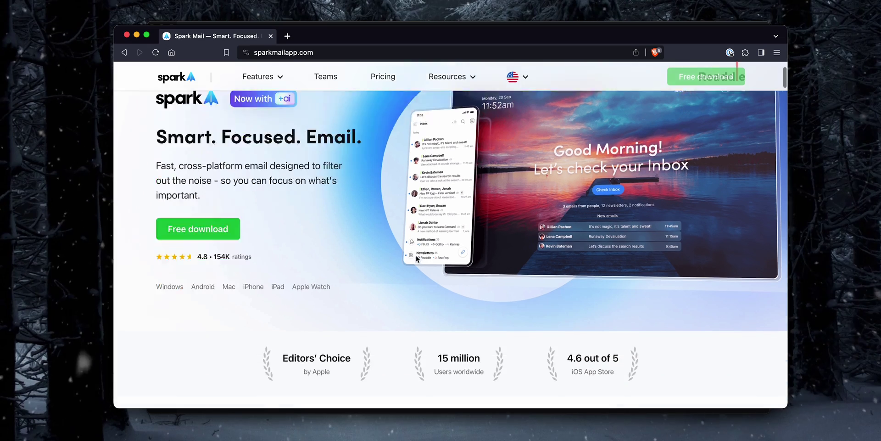
scroll(431, 247, down, 5)
scroll(432, 243, up, 8)
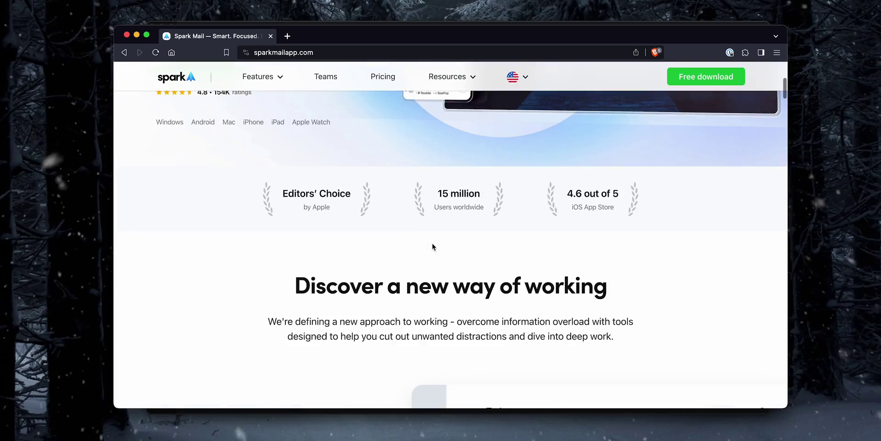
click(380, 79)
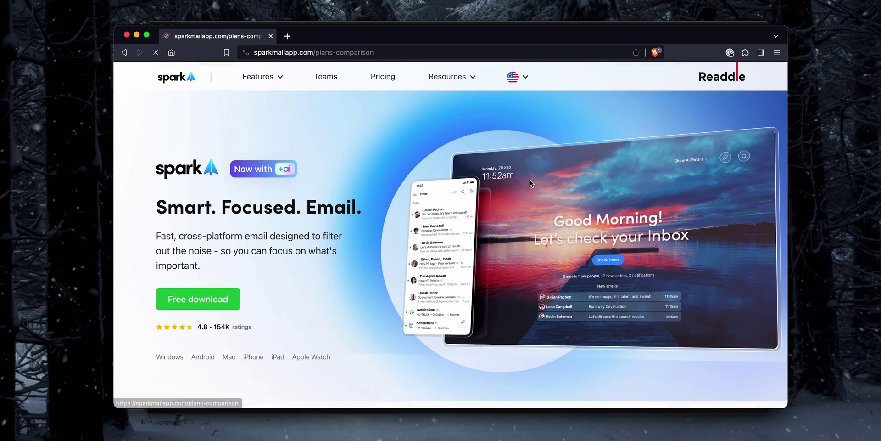
scroll(422, 208, down, 2)
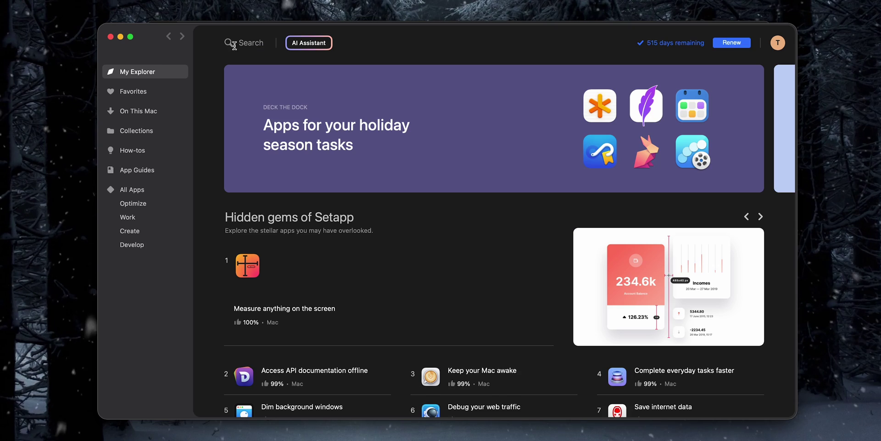
click(246, 53)
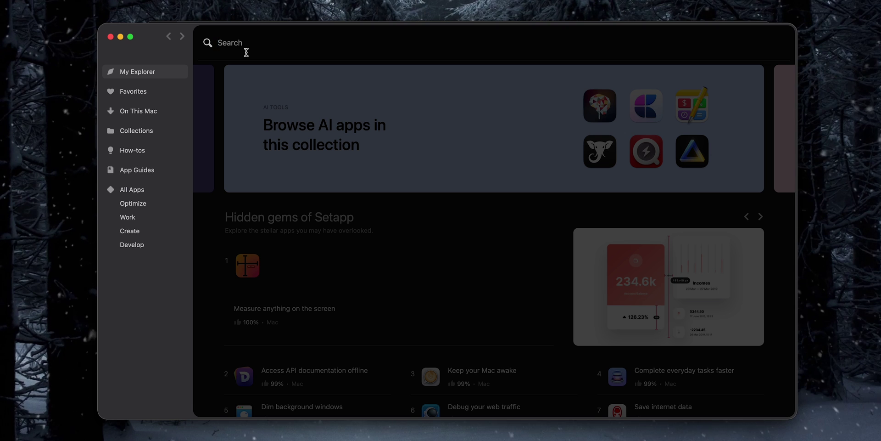
Step: Search Setapp for 'spark' and open the Spark Mail listing
text(spark)
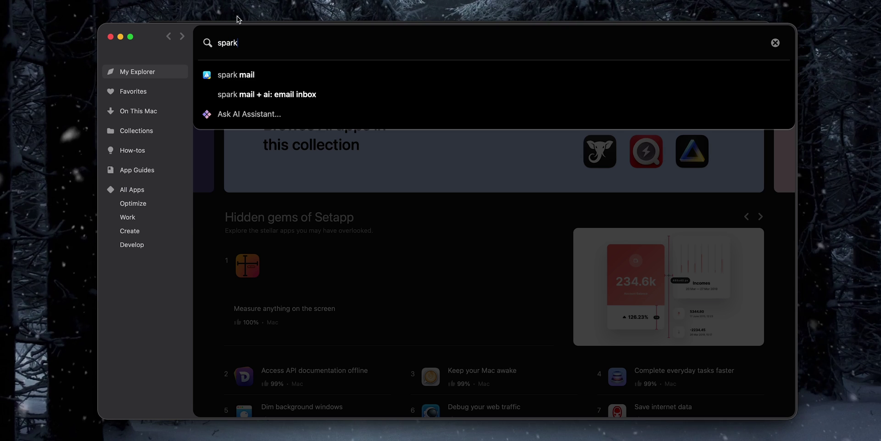
click(243, 75)
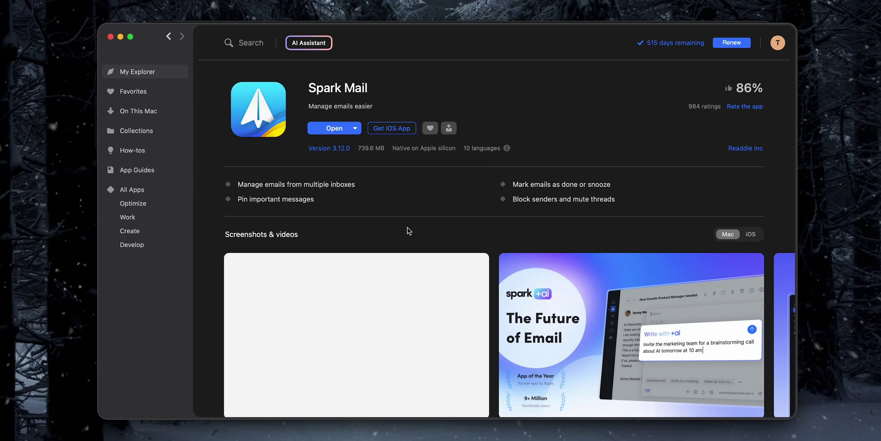
scroll(409, 231, down, 5)
scroll(409, 230, up, 5)
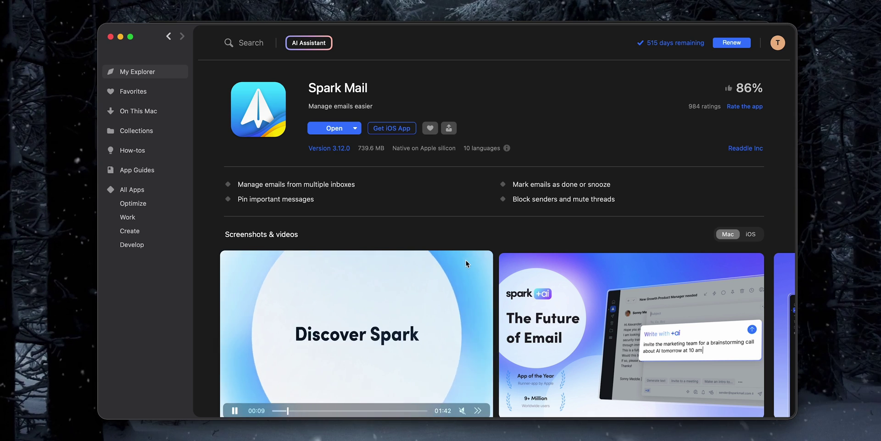
Step: Lower the Setapp window and browse the Spark Mail page (86% rating, version 3.12.0, 739.6 MB)
drag(505, 39, 471, 69)
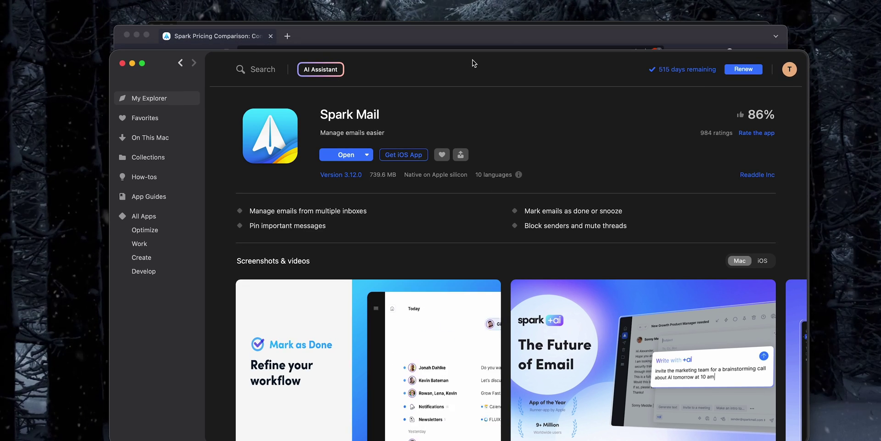
drag(473, 62, 469, 71)
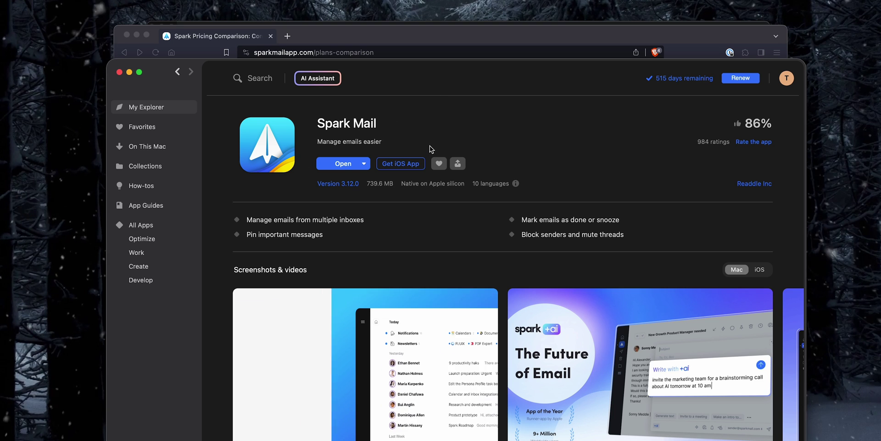
drag(481, 65, 481, 74)
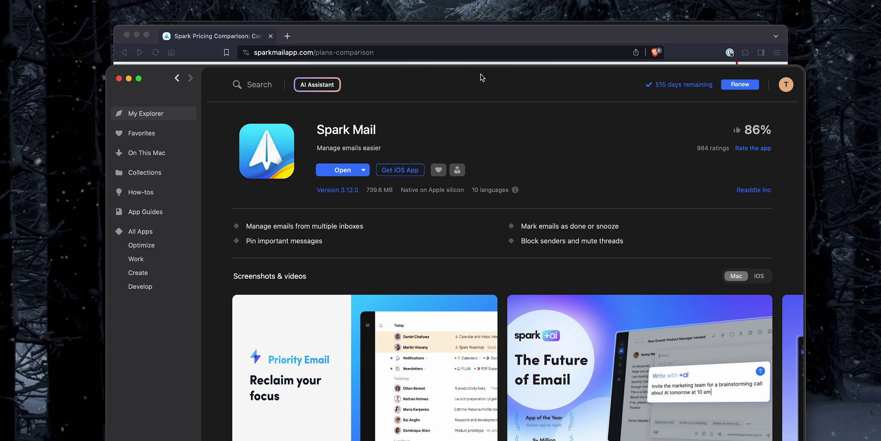
scroll(509, 194, down, 3)
scroll(508, 193, down, 7)
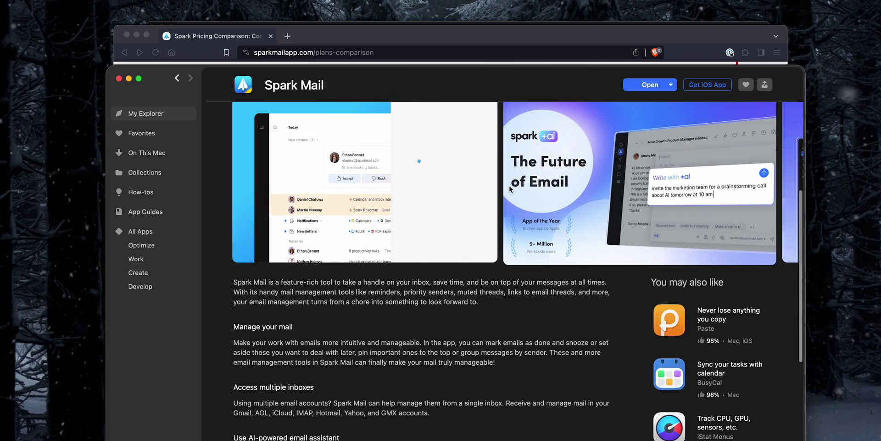
scroll(508, 184, up, 6)
scroll(507, 181, up, 1)
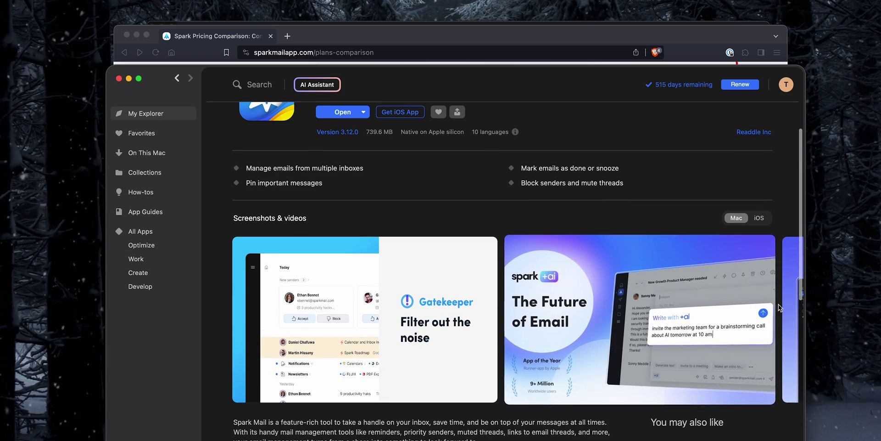
scroll(788, 295, right, 5)
scroll(508, 257, up, 2)
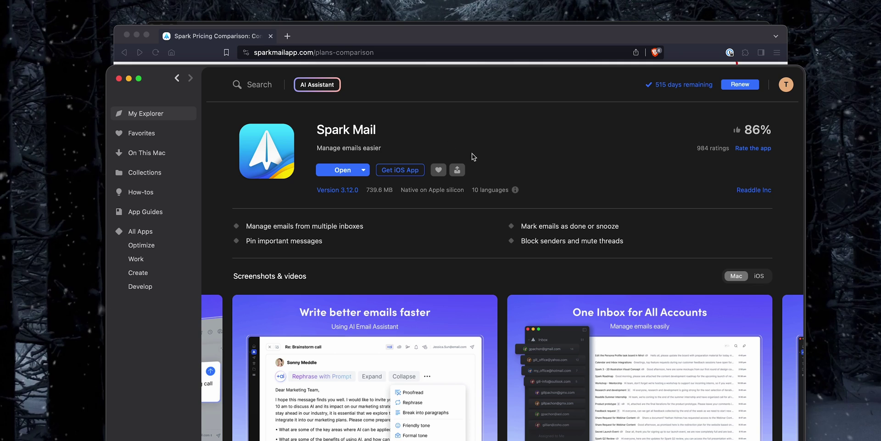
click(356, 90)
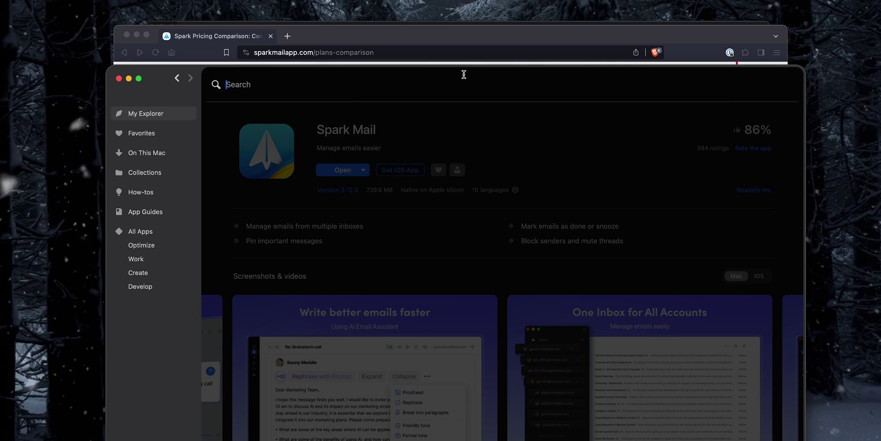
click(462, 220)
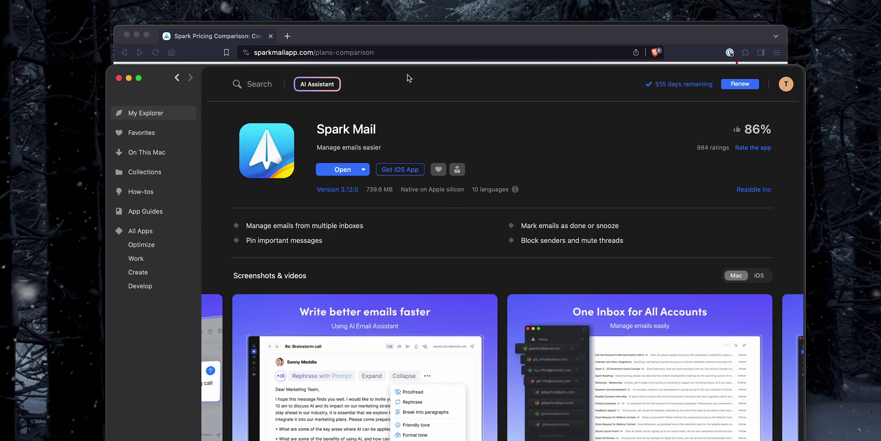